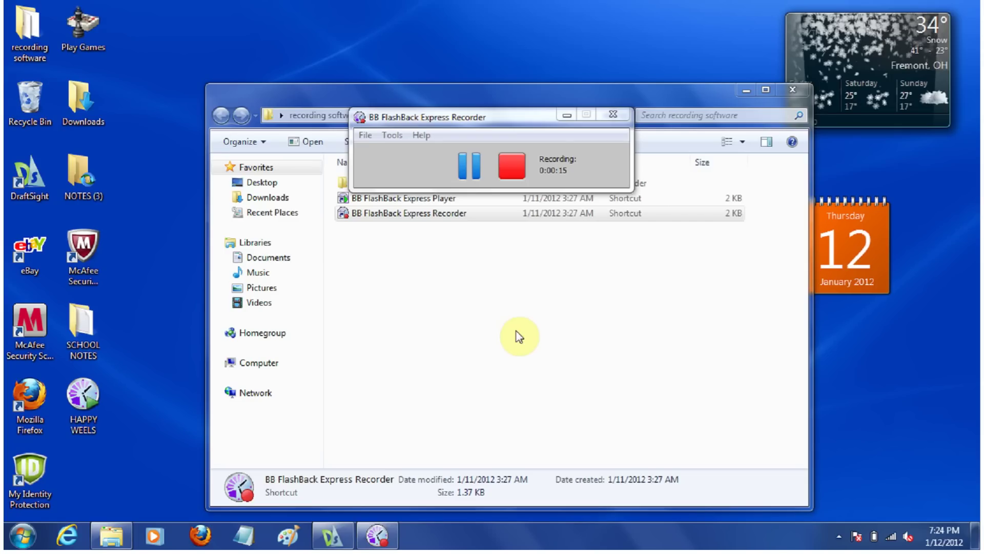
Switch to DraftSight, view the contents of its help documentation, and close the help window.
click(331, 548)
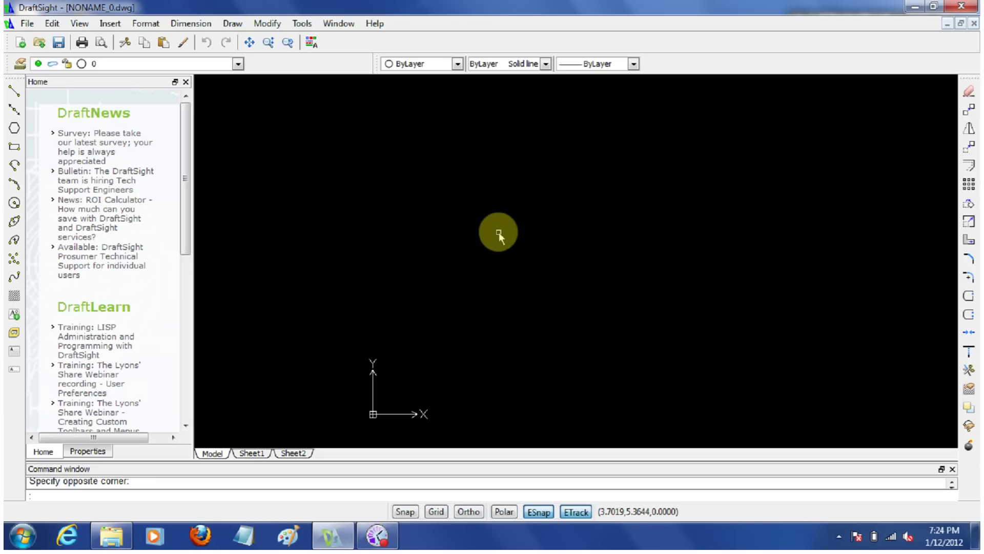
click(373, 23)
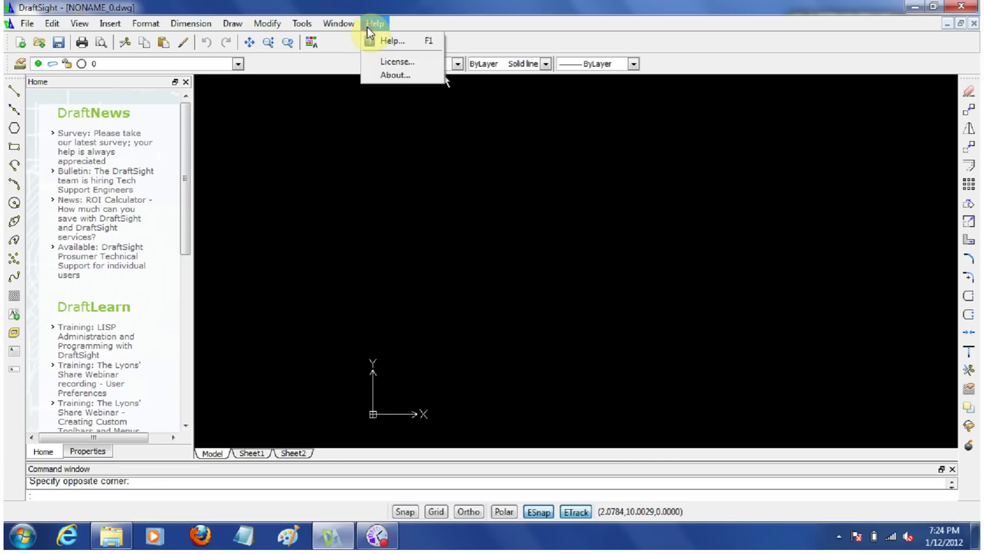
click(383, 38)
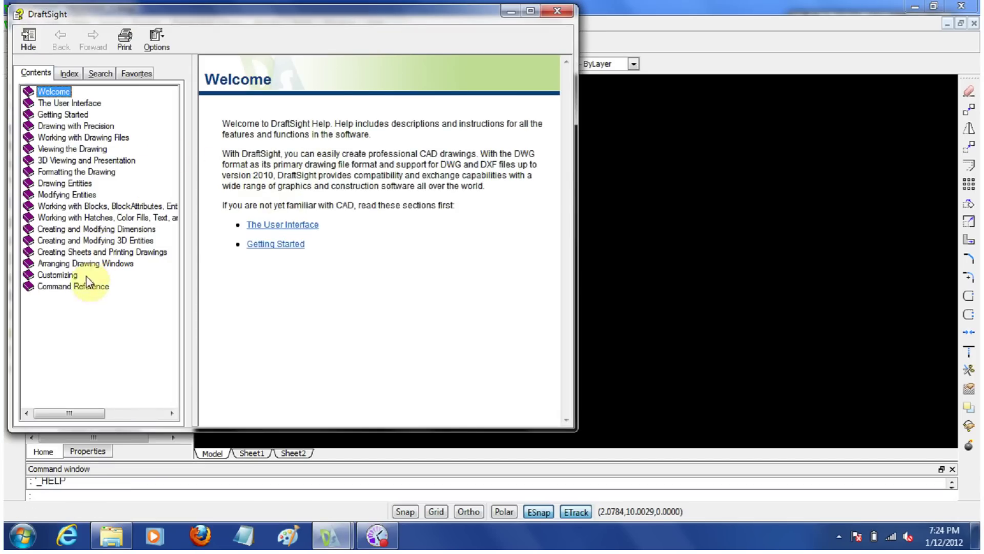
click(559, 13)
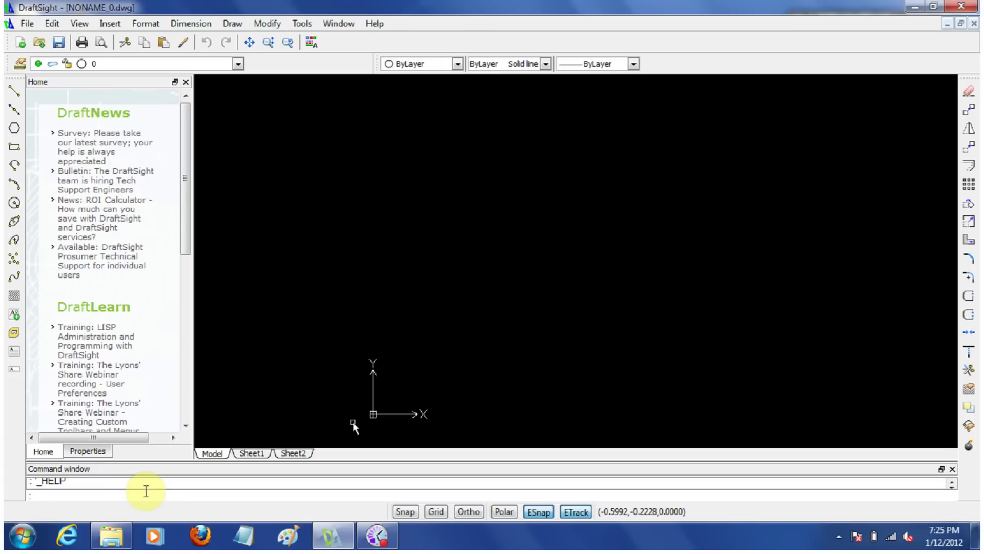
Display the drawing grid with the GRID command at the default 0.5000 spacing, enlarging the command area to read its options.
text(GRID)
key(Return)
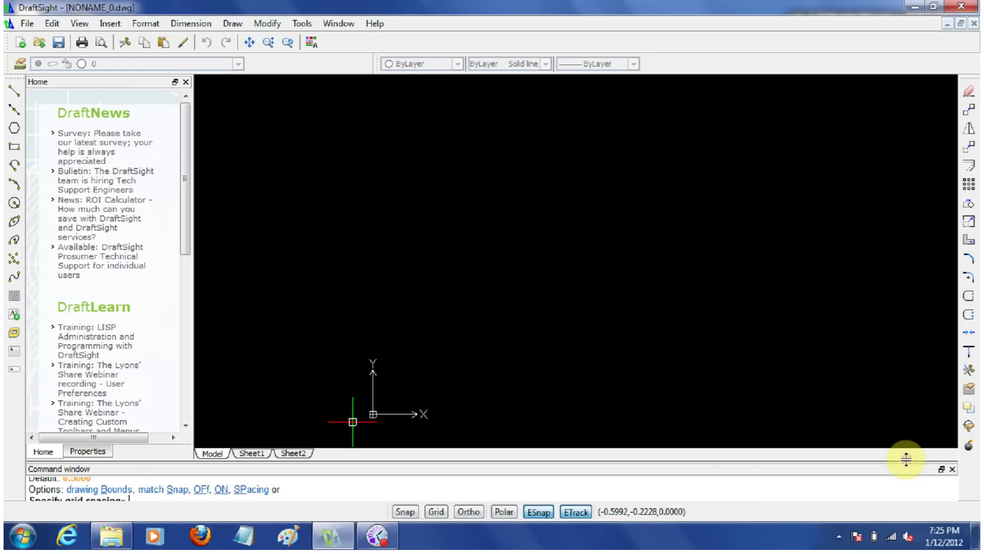
drag(907, 459, 907, 440)
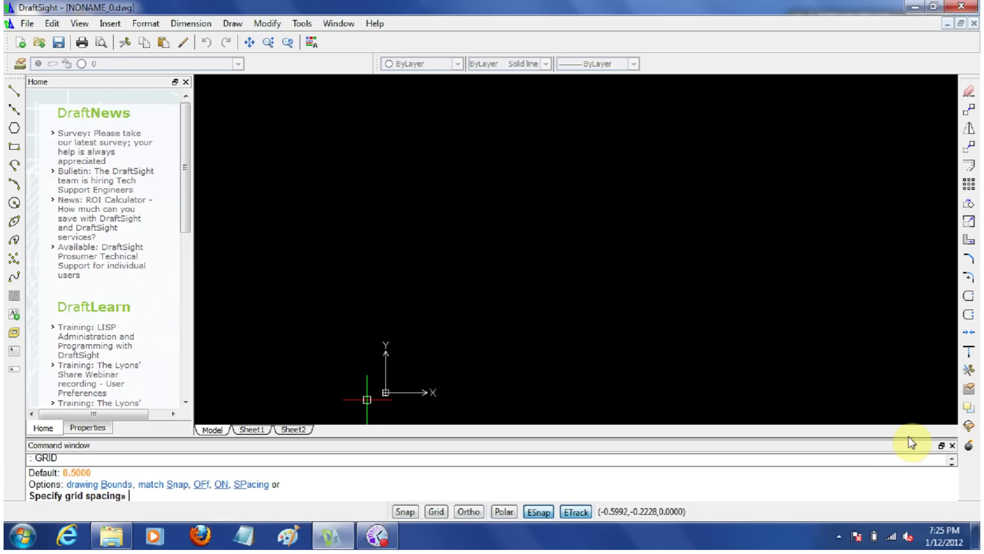
key(Return)
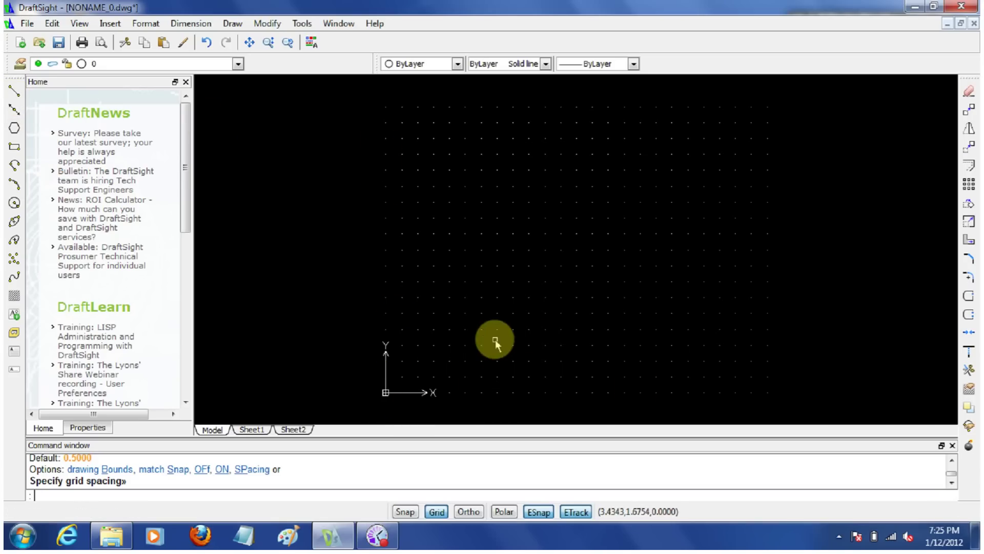
Start a line at 0,0, turn Ortho on, and draw a 12-unit horizontal segment in the positive X direction.
click(18, 96)
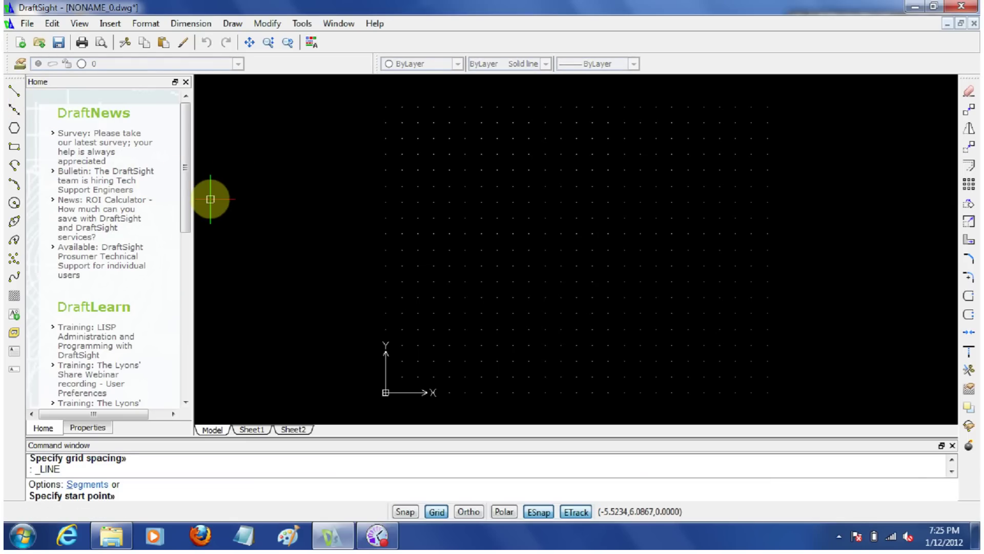
click(14, 94)
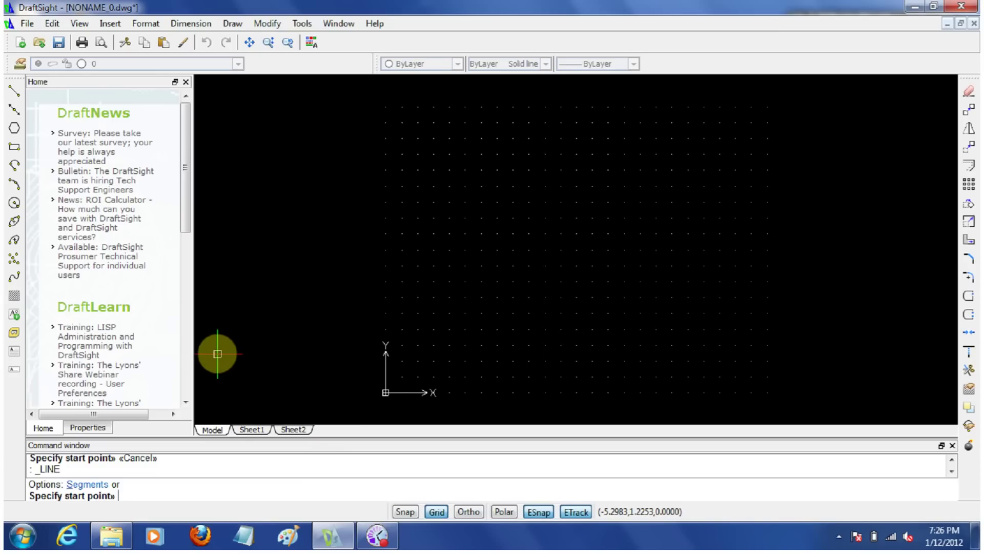
text(0,0)
key(Return)
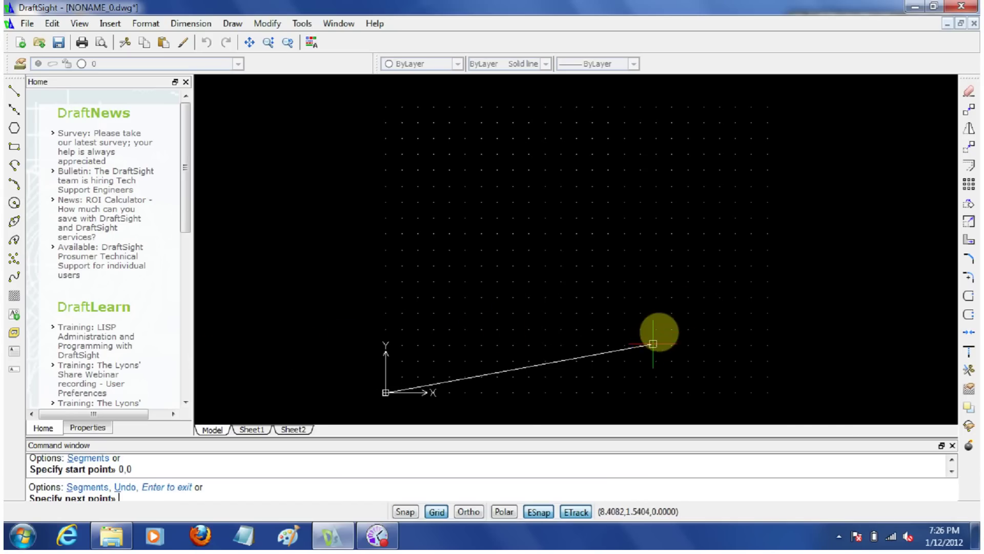
right_click(469, 510)
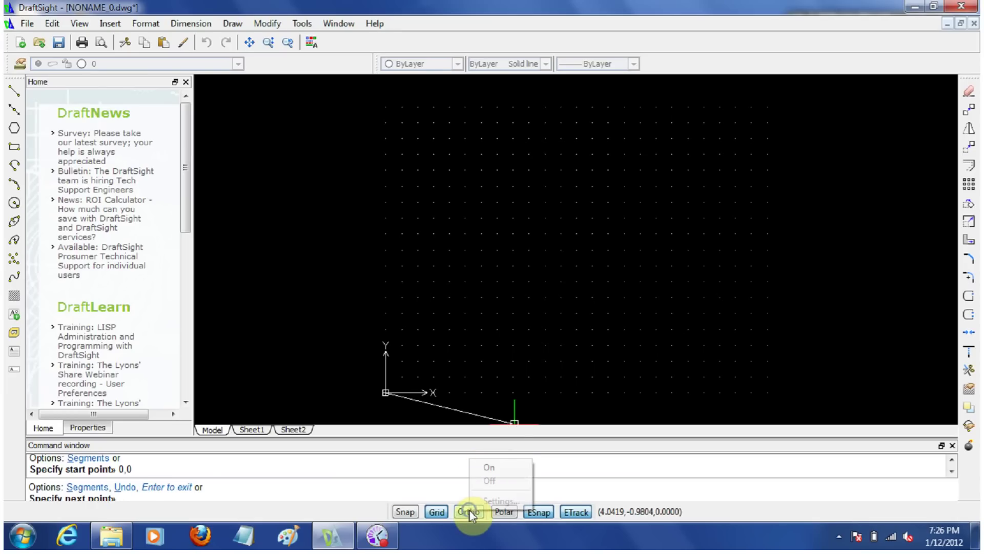
click(491, 468)
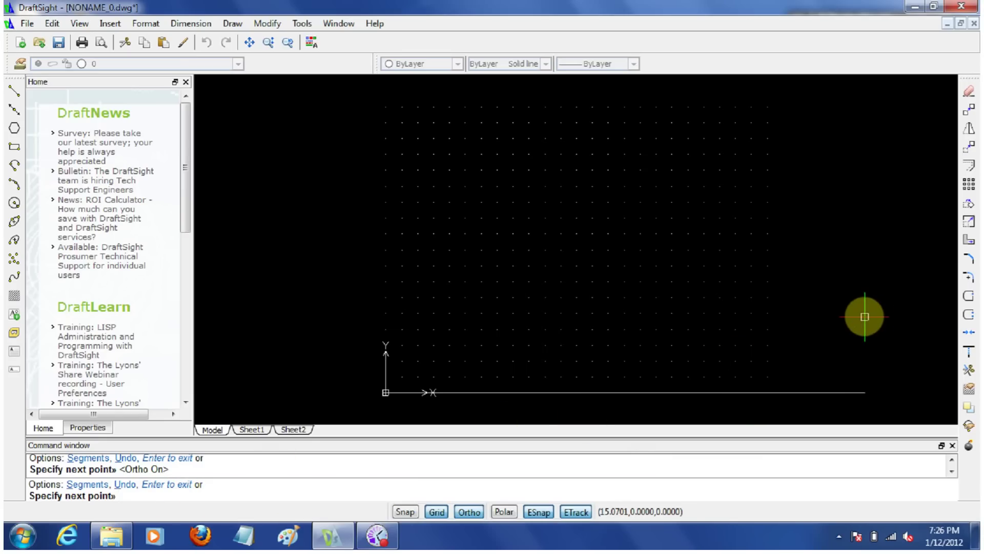
text(2)
key(Return)
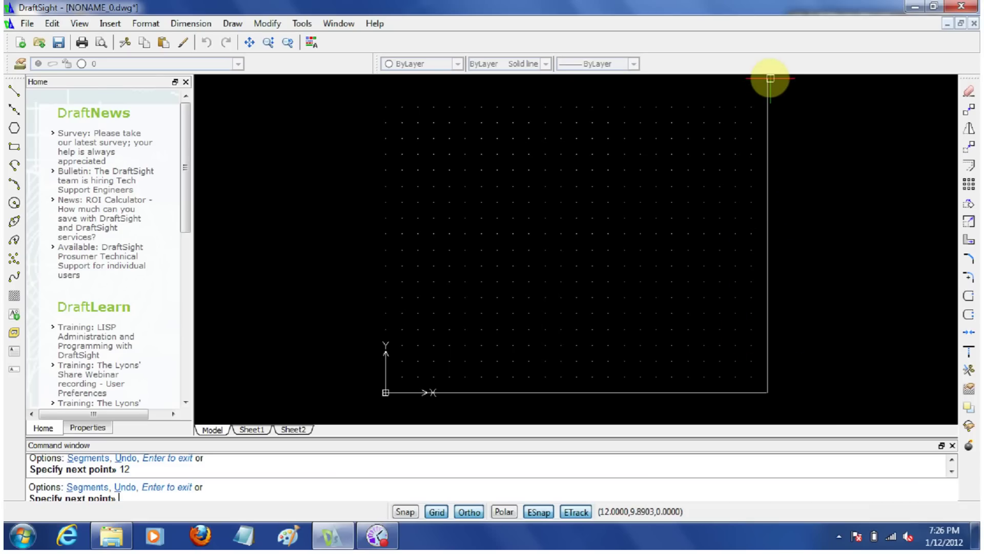
Complete the rectangle with segments 9 units up, 12 units back and 9 units down to the origin.
text(9)
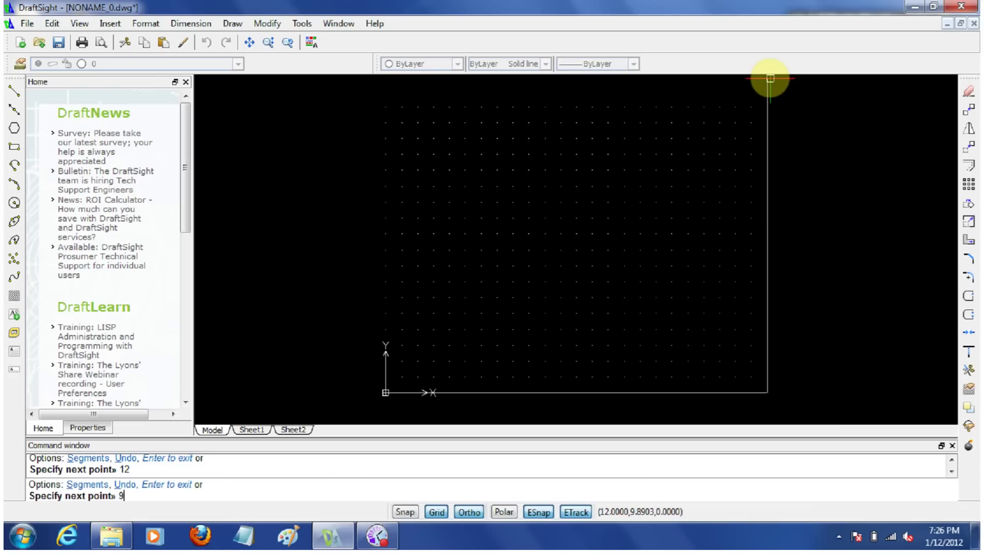
key(Return)
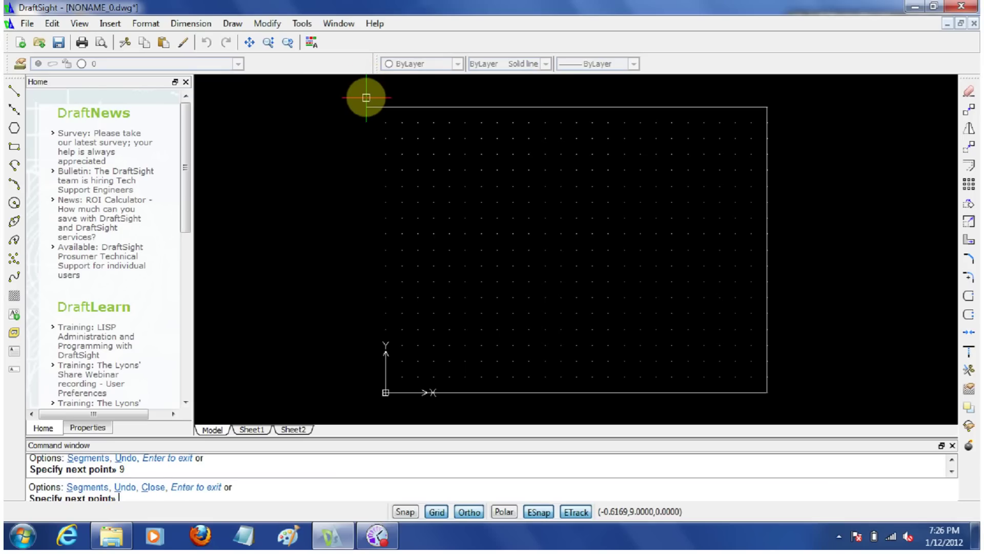
text(12)
key(Return)
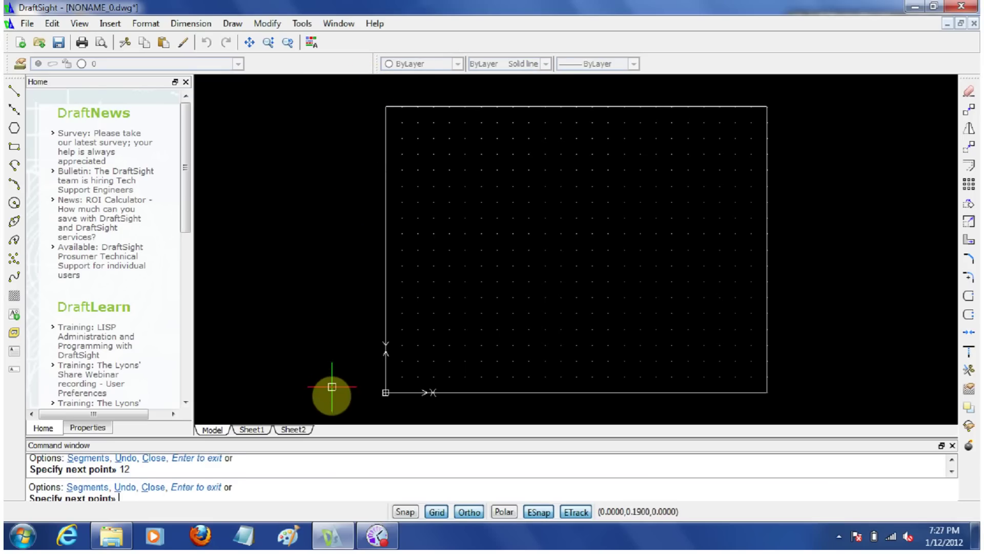
text(9)
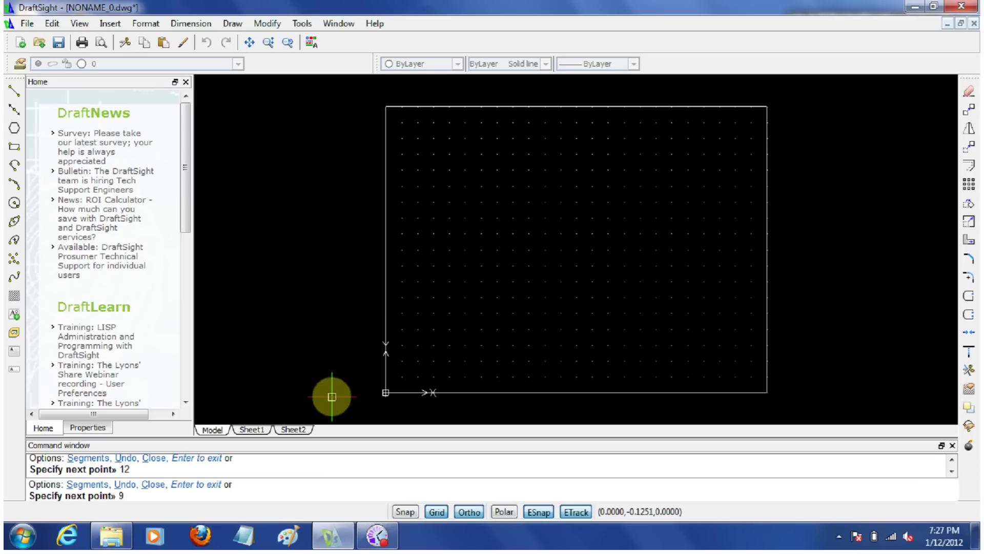
key(Return)
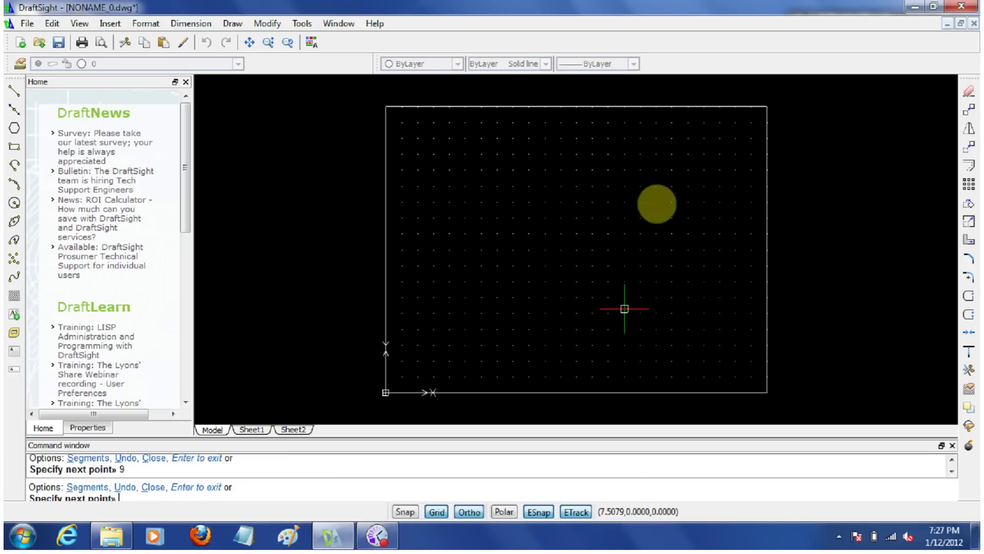
click(379, 536)
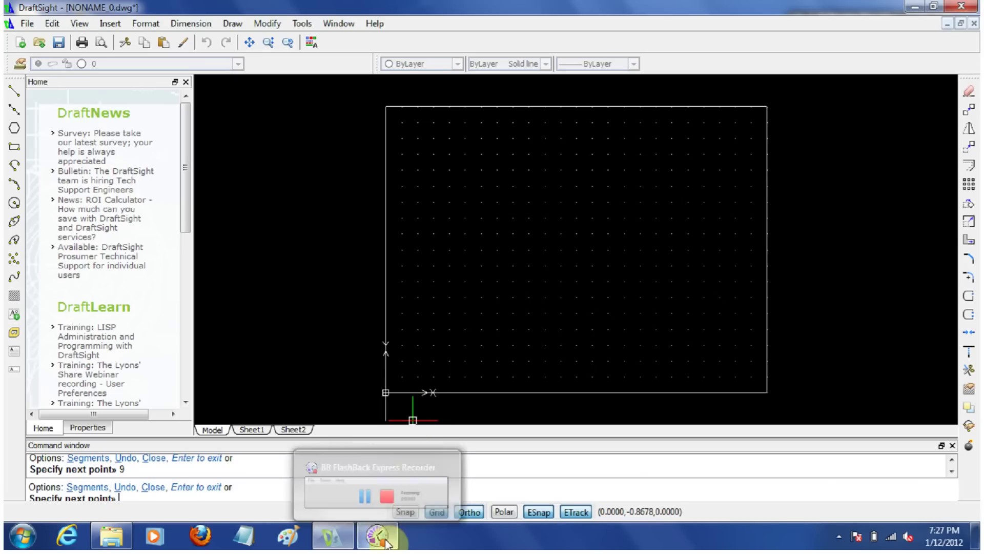
click(477, 161)
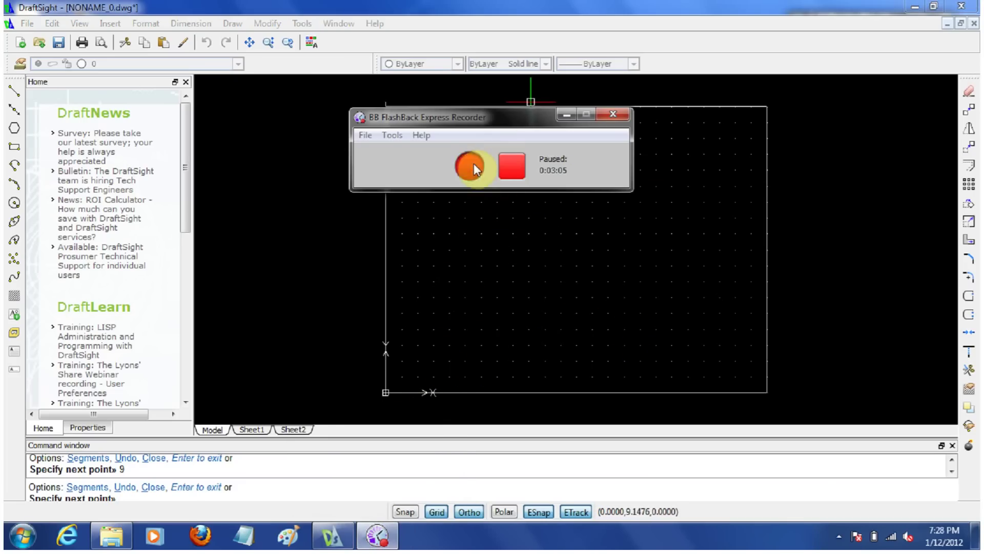
click(469, 163)
click(320, 240)
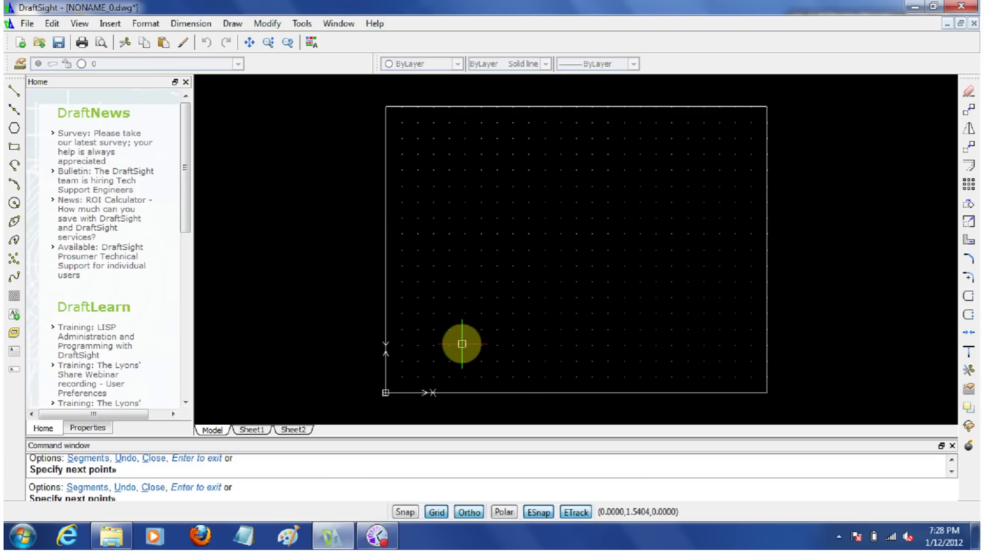
click(60, 26)
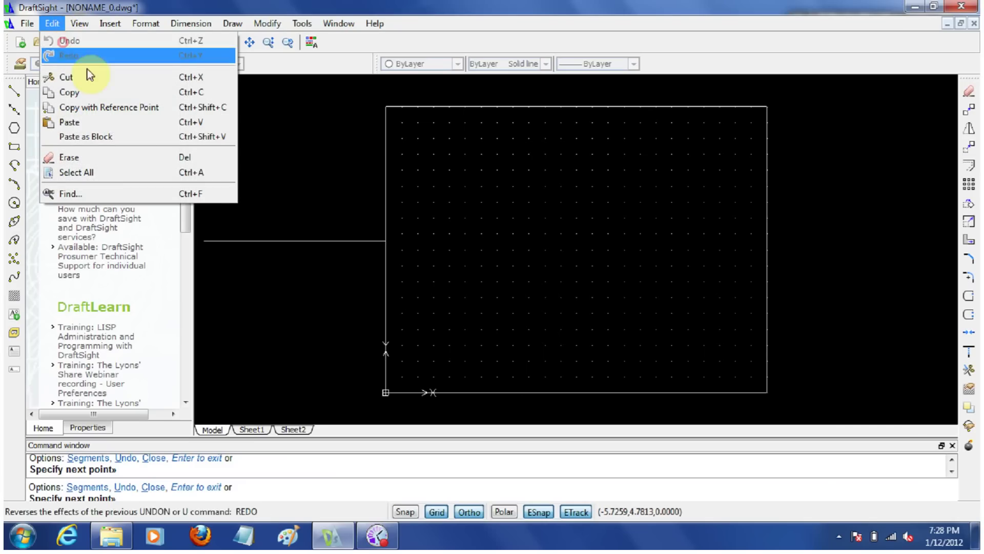
click(309, 169)
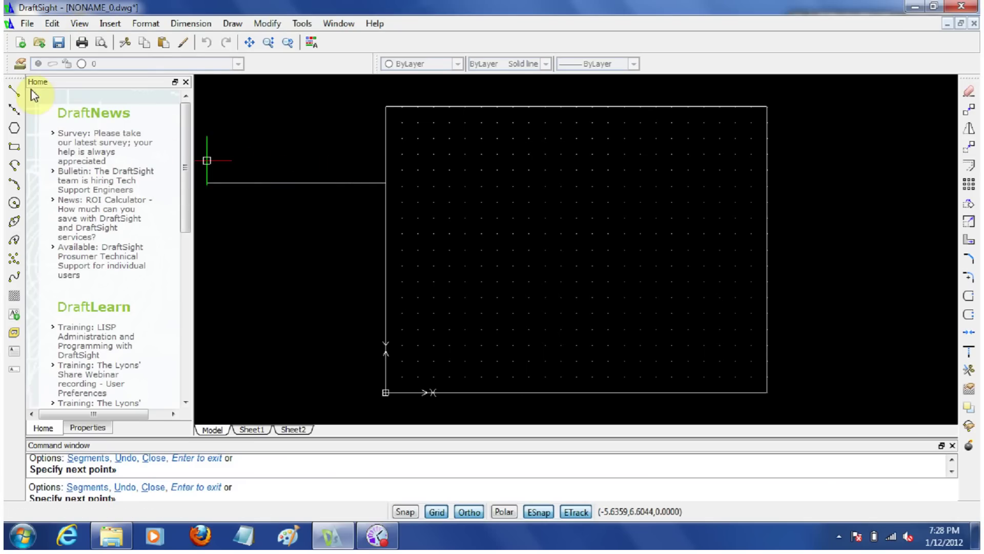
click(14, 91)
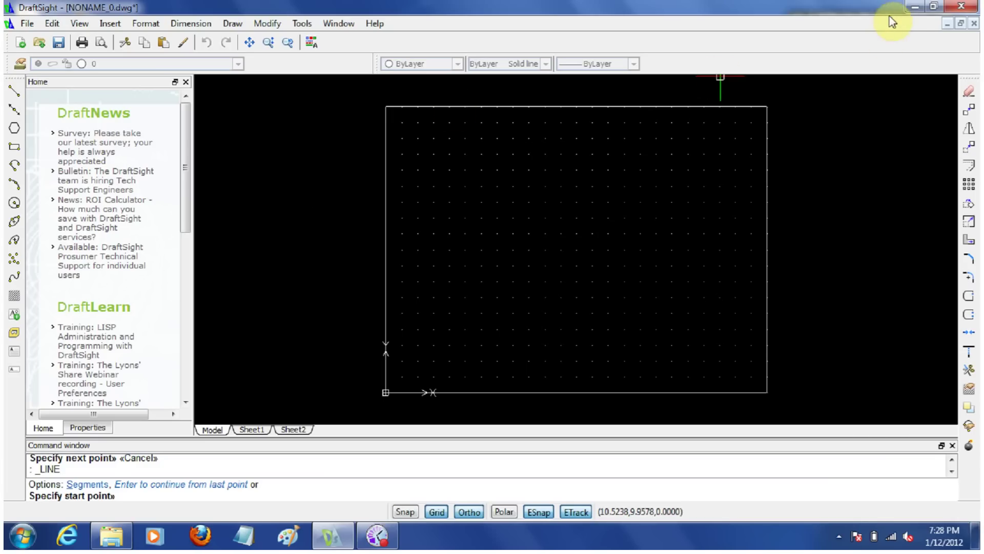
Switch to Paint and draw a cross from a vertical line about 268 px long and a horizontal line about 264 px long.
click(917, 7)
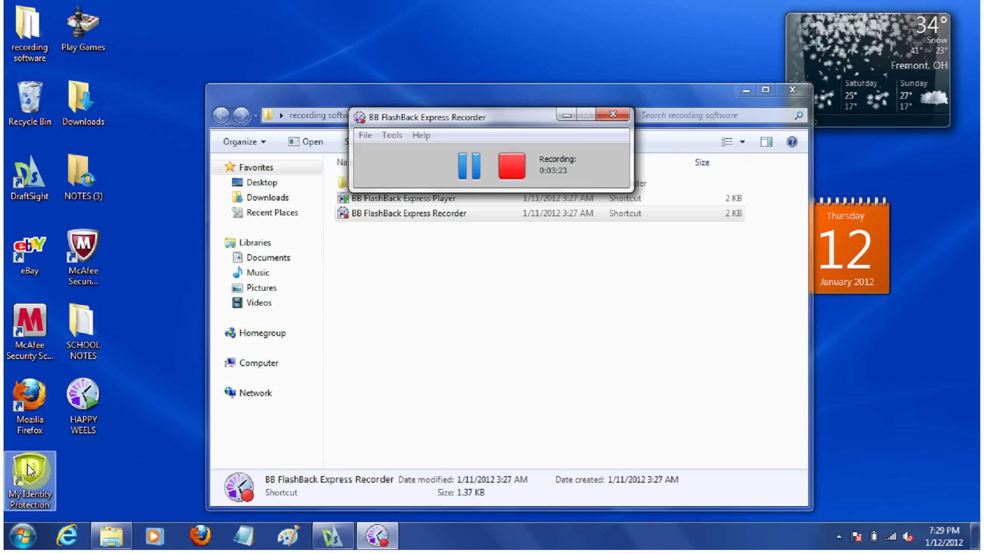
click(18, 536)
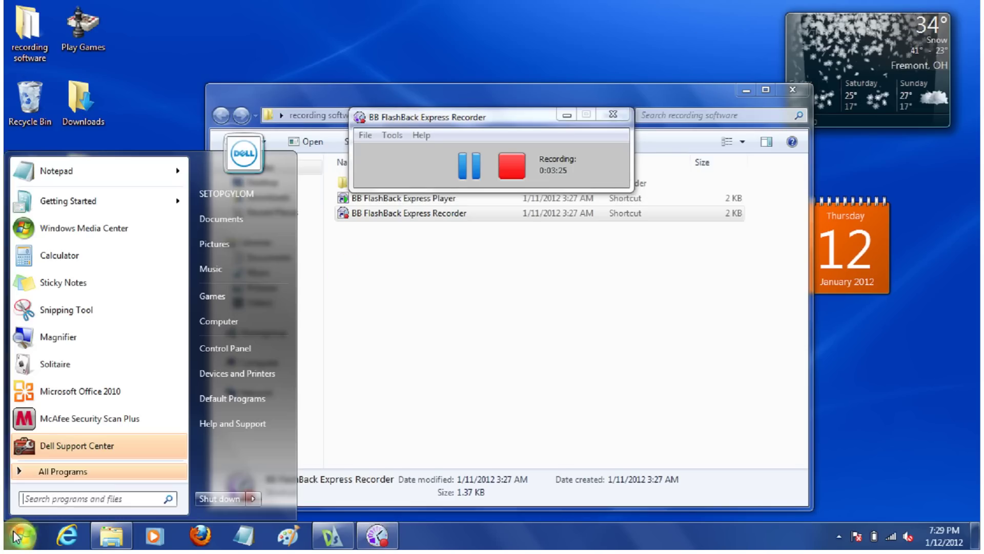
click(288, 536)
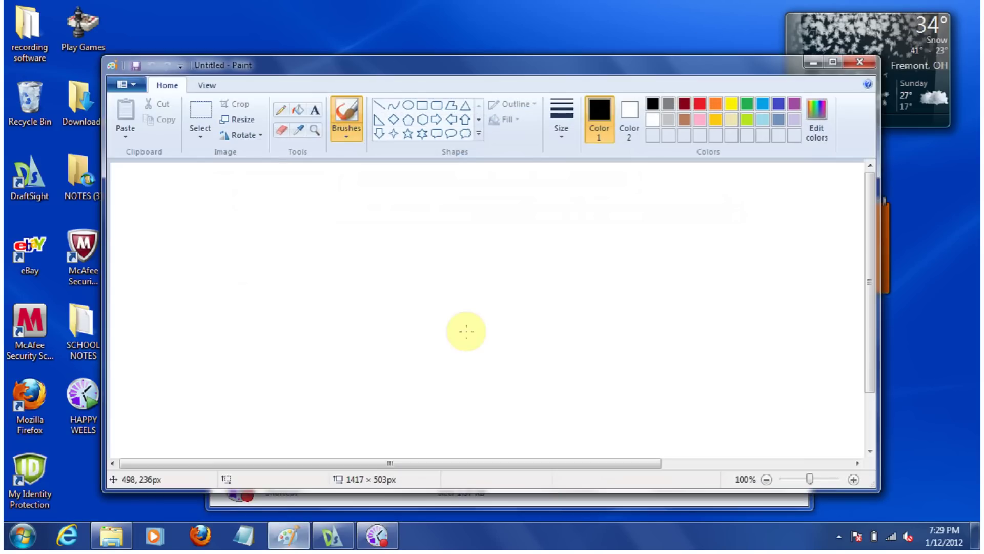
click(380, 106)
drag(346, 180, 346, 371)
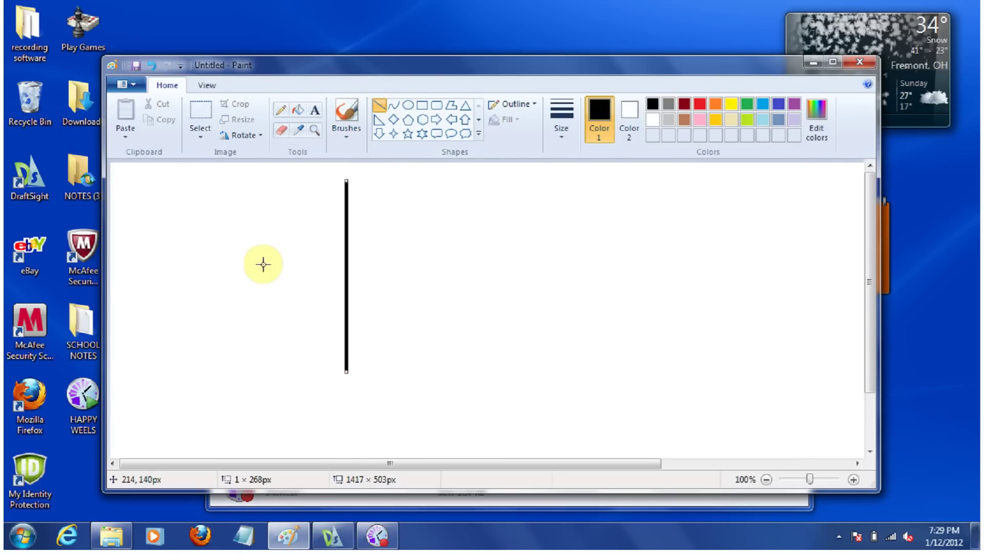
drag(262, 268, 453, 268)
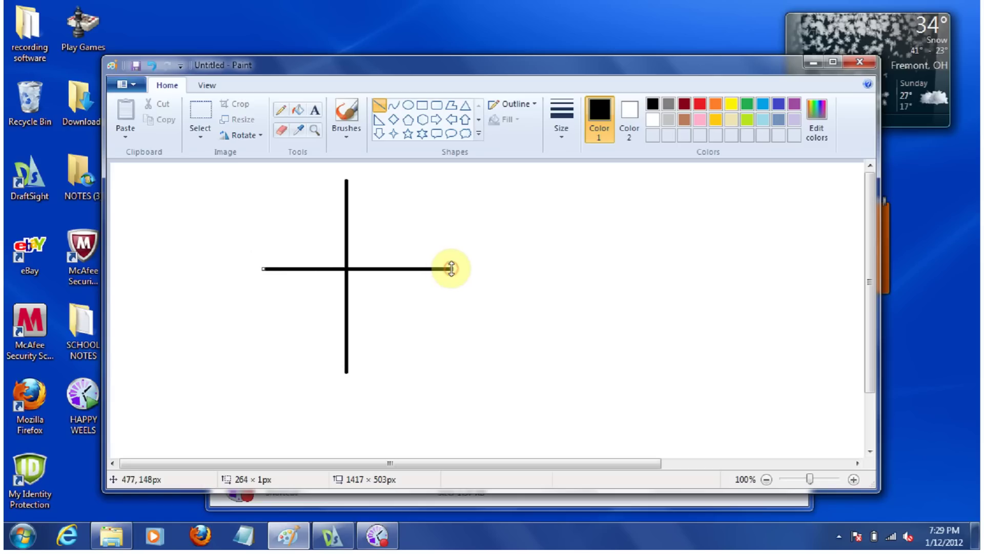
Add the text "-X" with "+Y" on the line below in the upper-left quadrant of the cross.
click(314, 110)
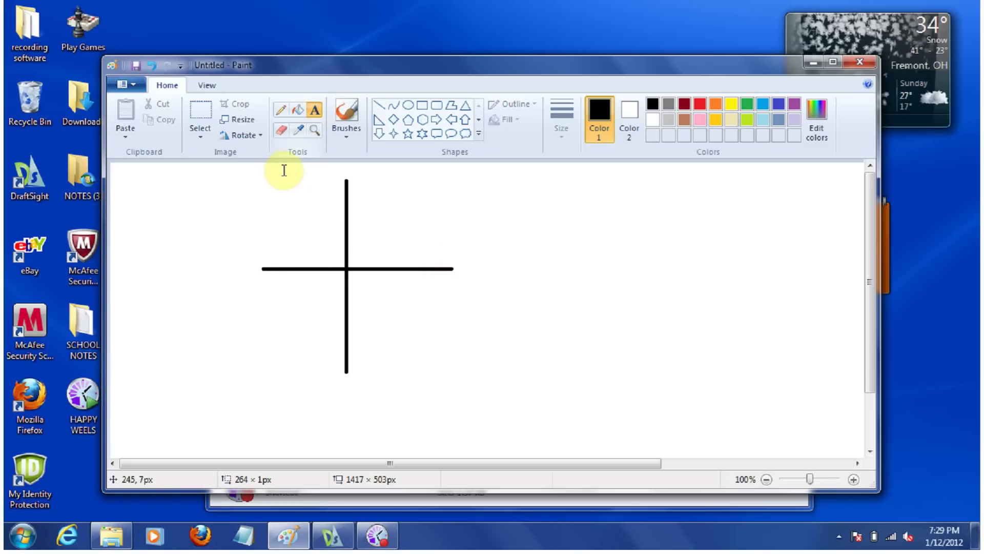
click(269, 204)
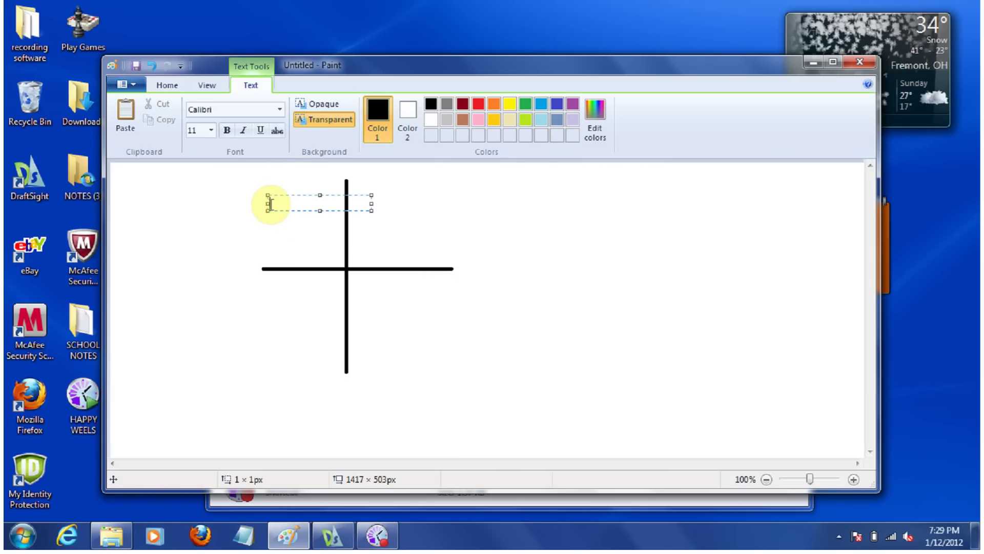
drag(320, 211, 318, 244)
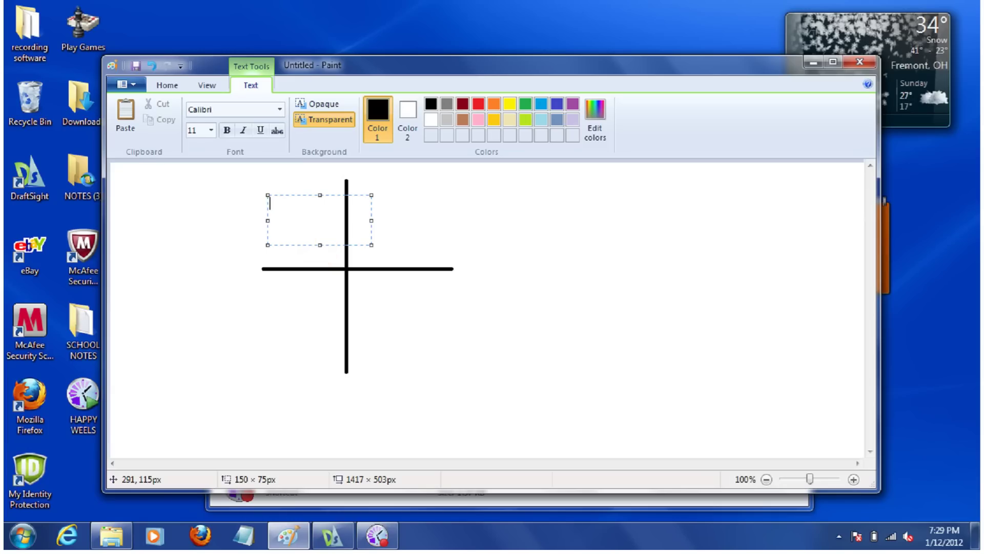
text(-x)
key(Return)
text(+Y)
click(268, 304)
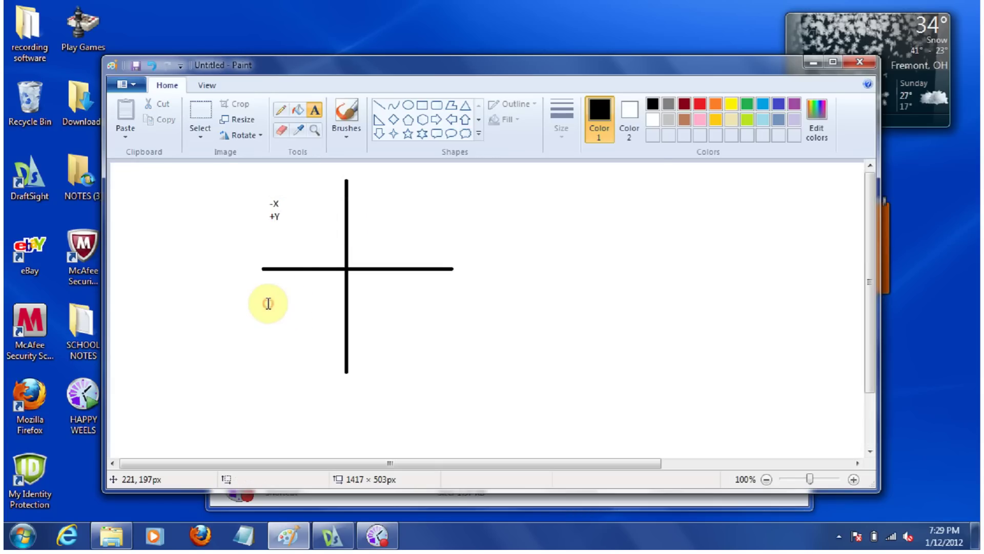
Add the text "-X" with "-Y" on the line below in the lower-left quadrant of the cross.
click(269, 303)
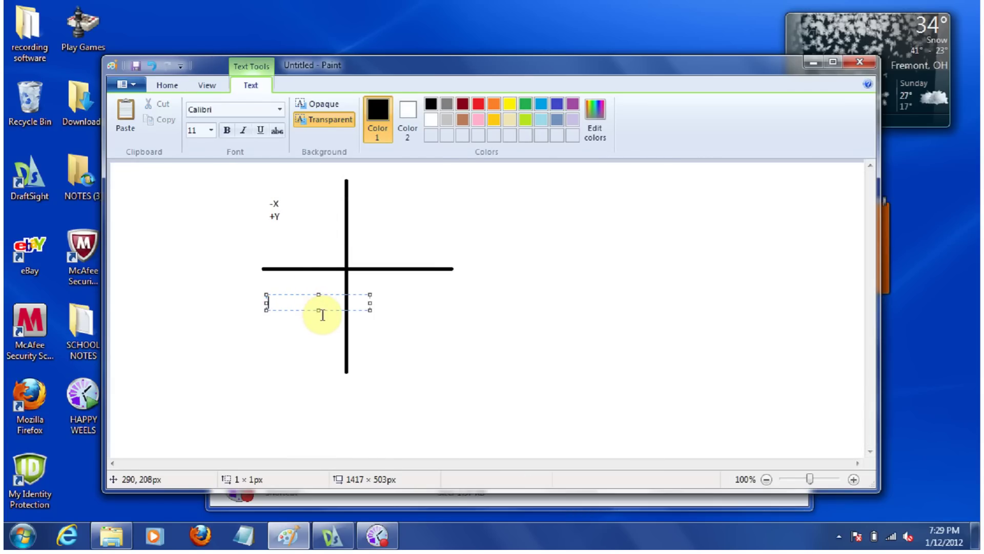
drag(319, 309, 321, 344)
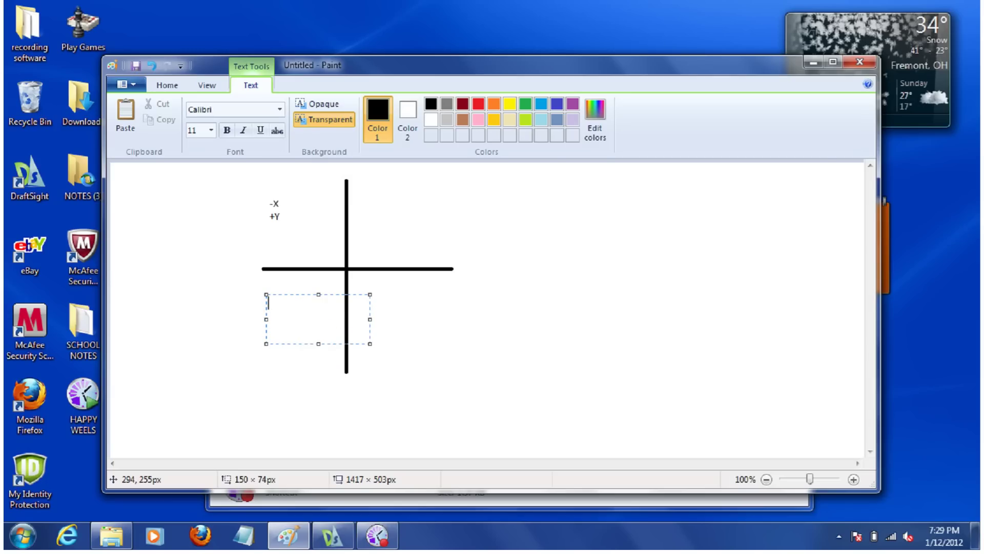
text(-X)
key(Return)
text(-Y)
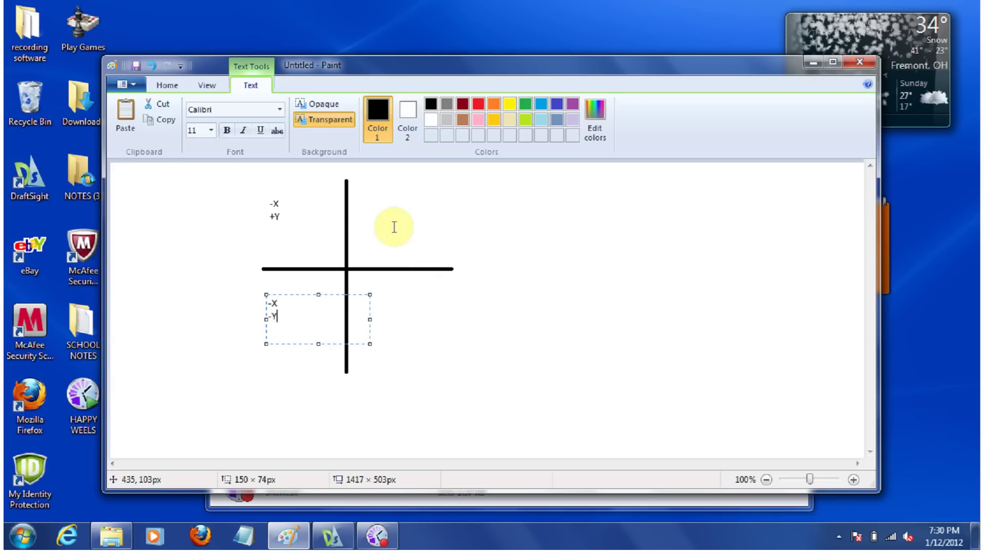
click(358, 205)
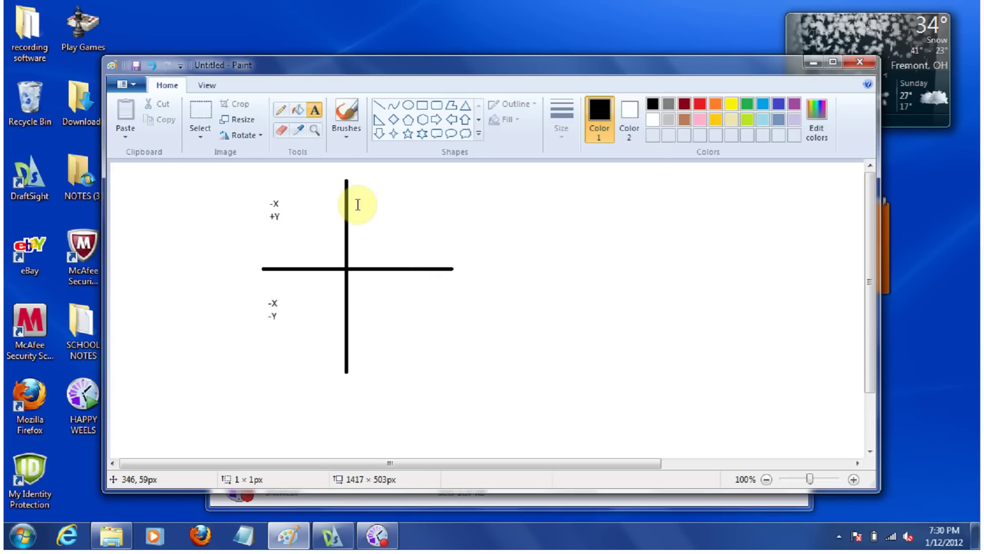
Add the text "+X" with "+Y" on the line below in the upper-right quadrant of the cross.
click(358, 205)
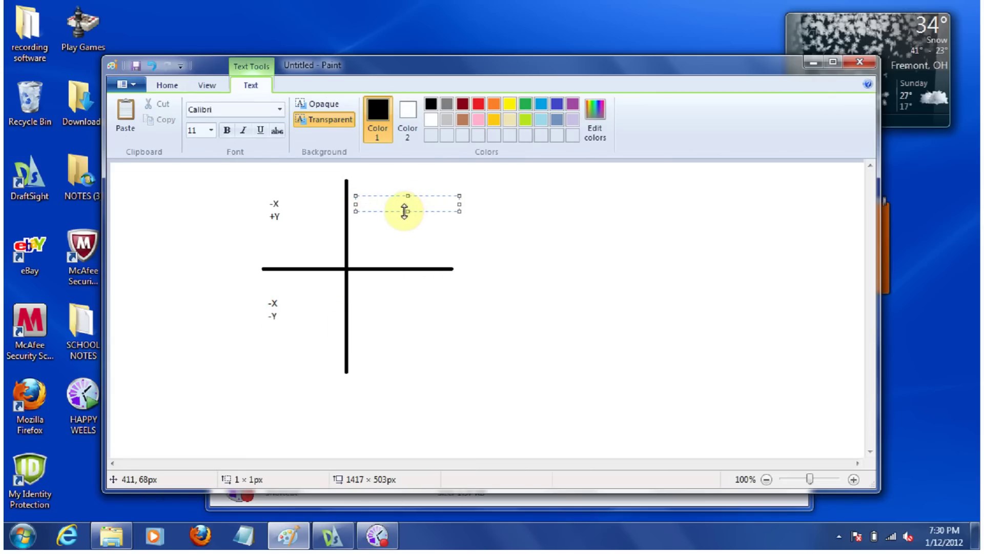
drag(404, 211, 407, 245)
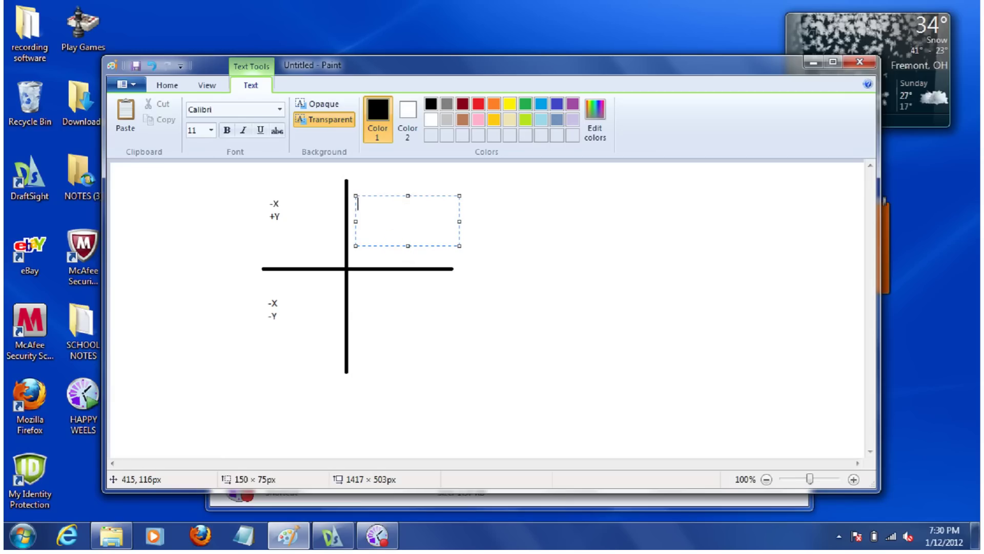
text(+X)
key(Return)
text(+Y)
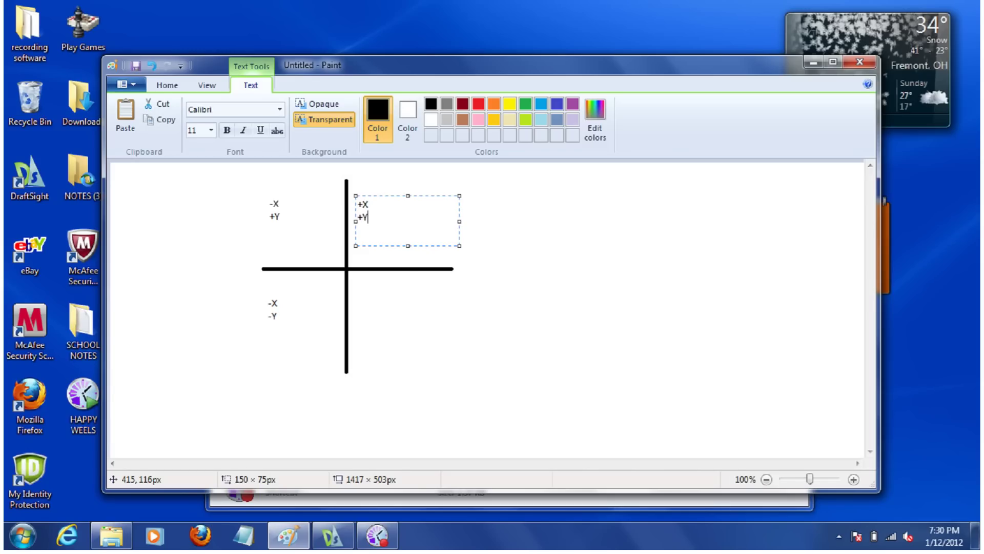
click(372, 312)
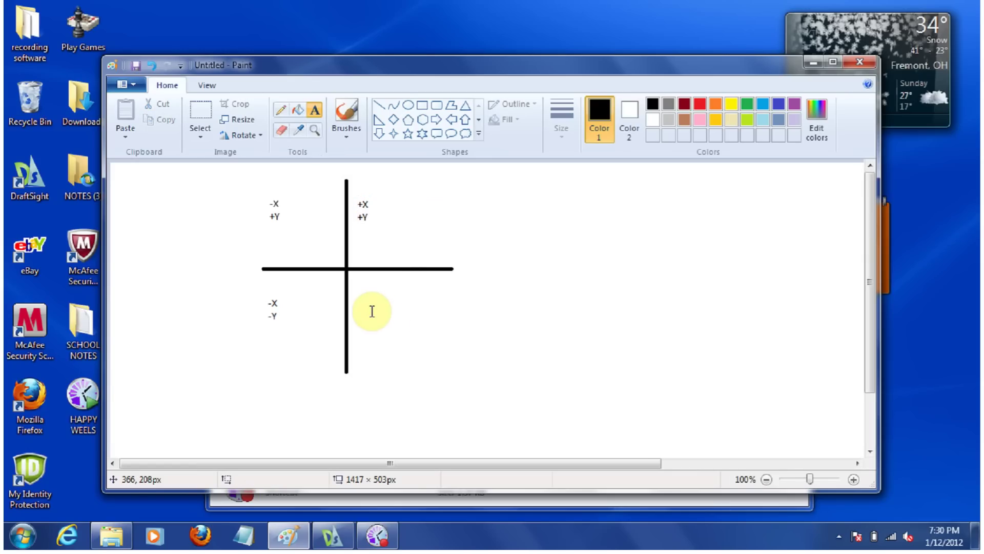
Add the text "-Y" with "+X" on the line below in the lower-right quadrant of the cross.
click(372, 311)
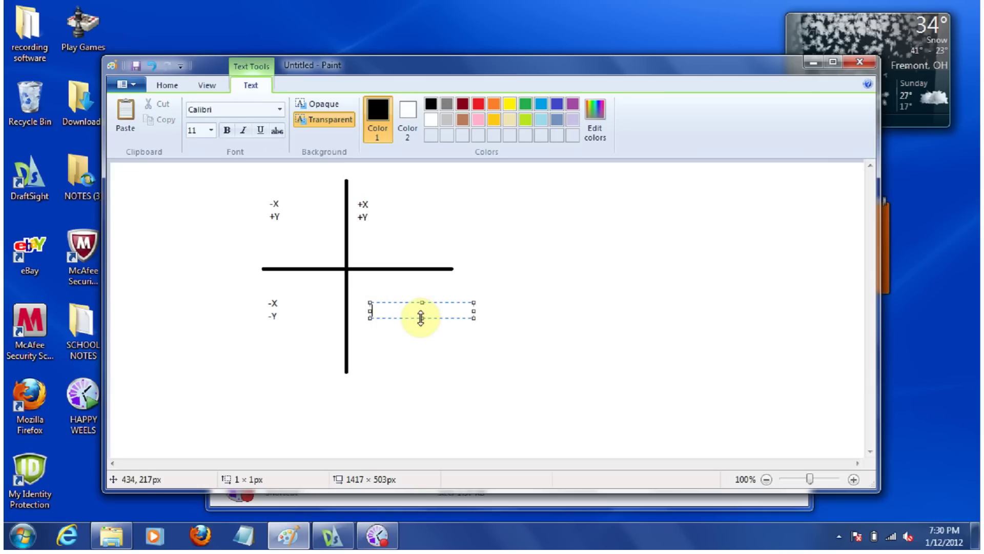
drag(421, 318, 422, 350)
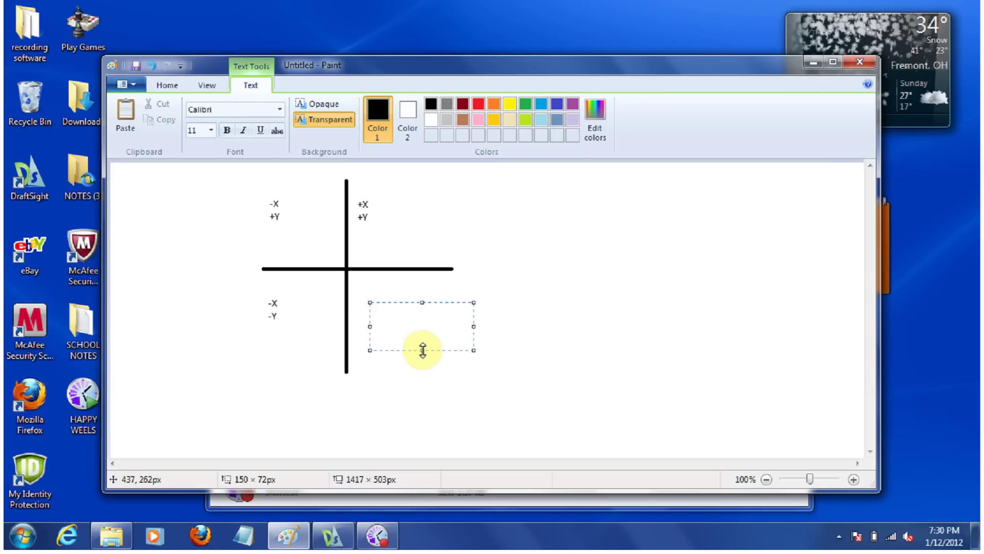
text(-Y)
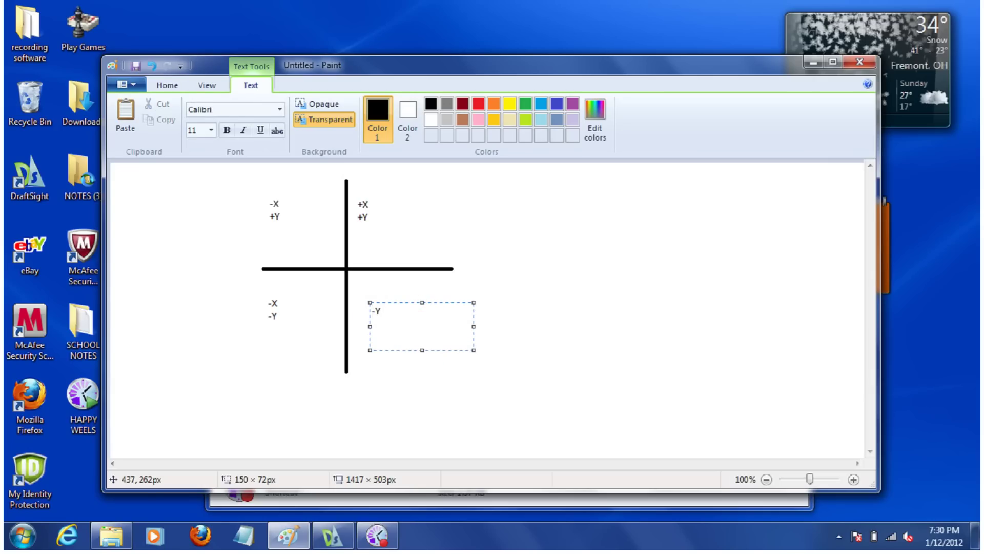
key(Return)
text(+X)
click(567, 224)
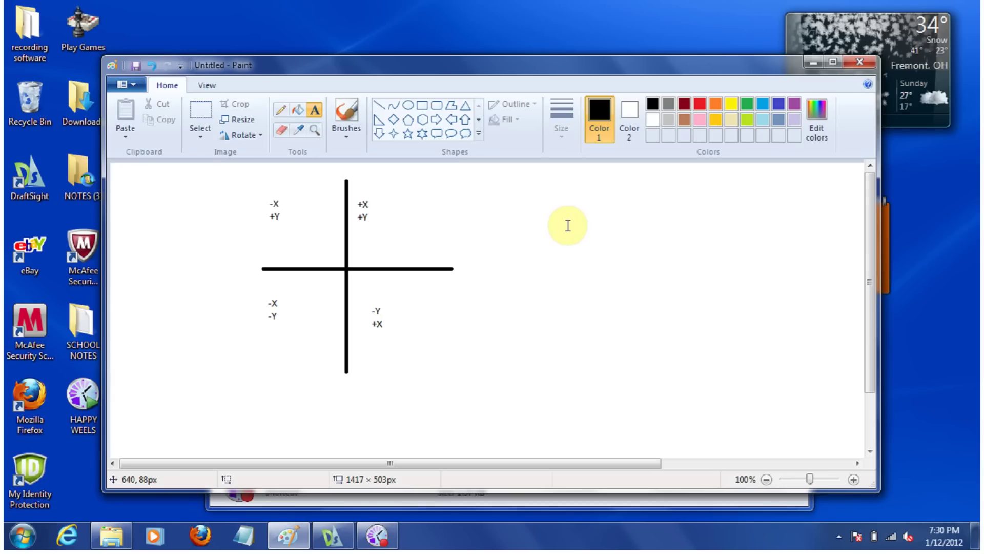
Close the Paint sketch without saving it and switch to DraftSight.
click(861, 63)
click(531, 289)
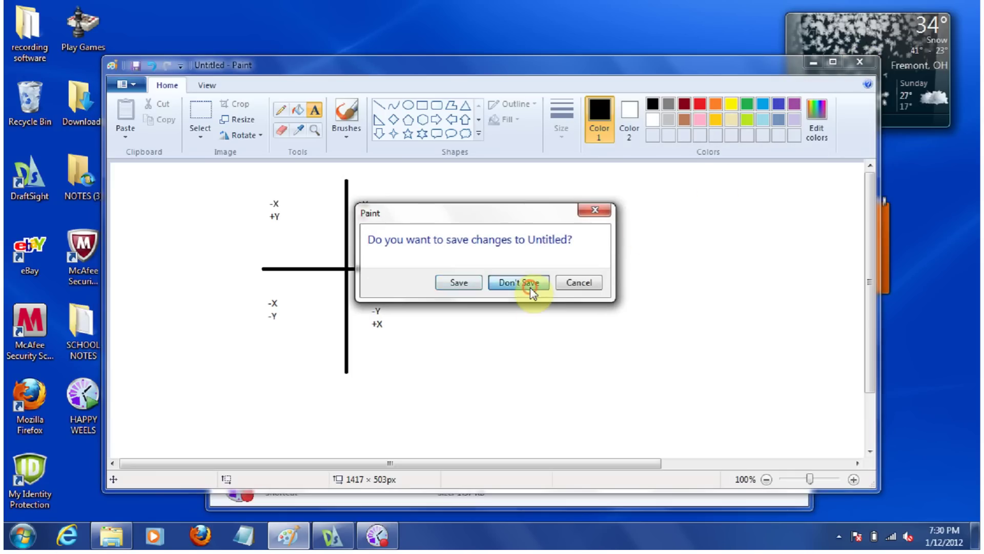
click(333, 536)
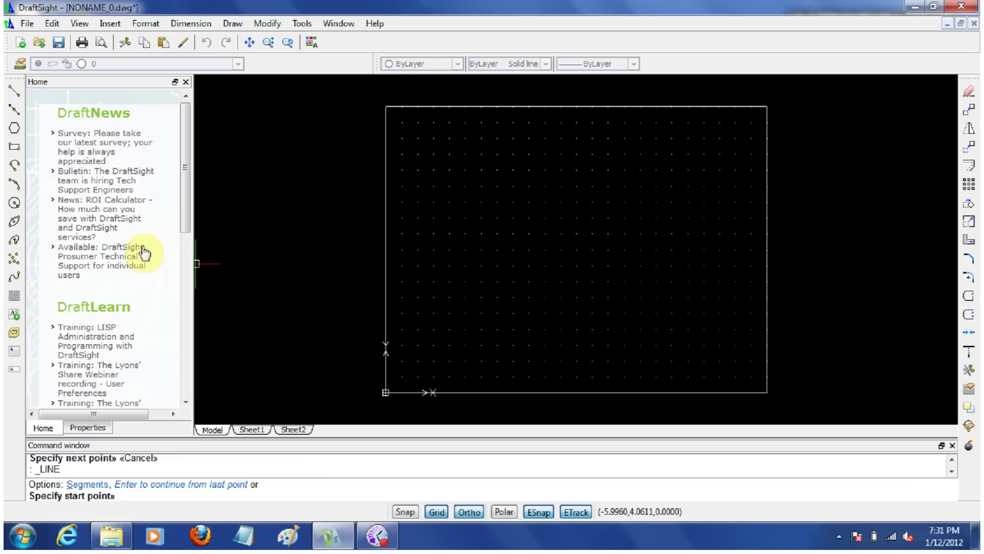
Start a line at 1,1 inside the rectangle and draw the first segment with the relative coordinate @2.87,0.
click(15, 92)
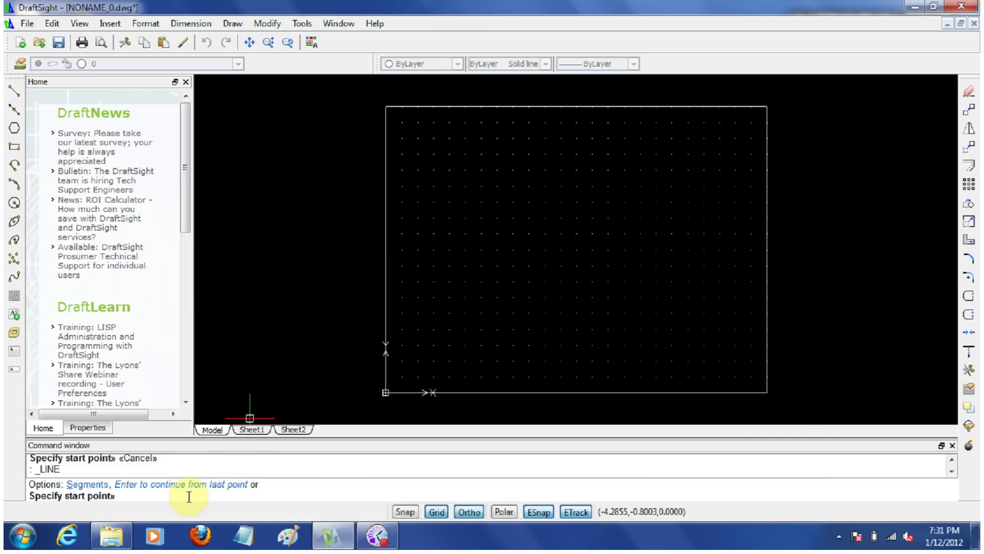
text(1,1)
key(Return)
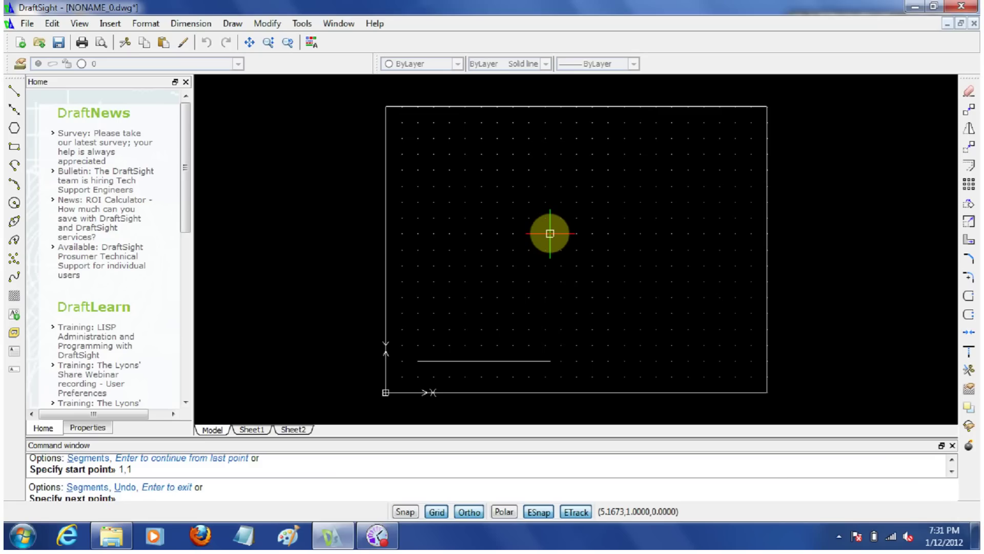
text(@)
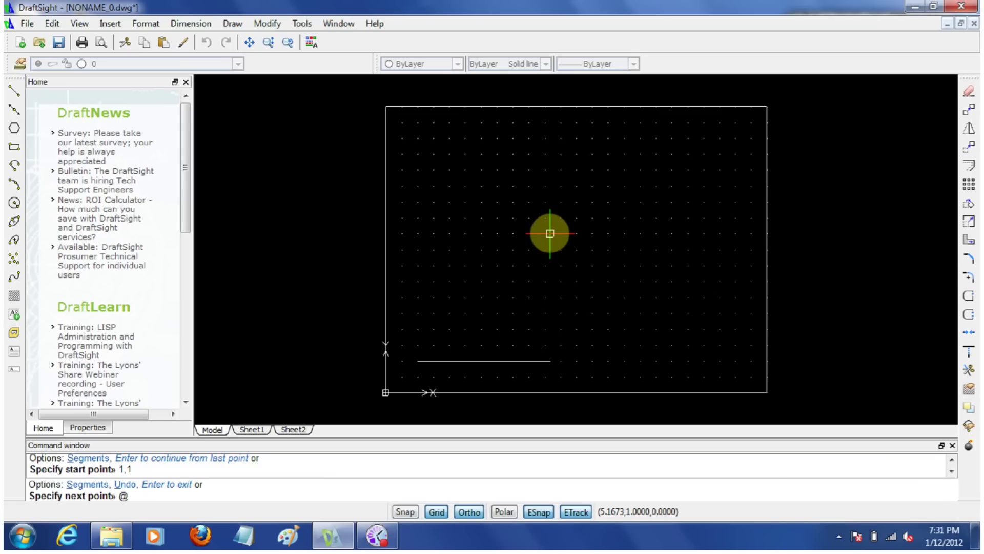
text(2.87,0)
key(BackSpace)
text(0)
key(Return)
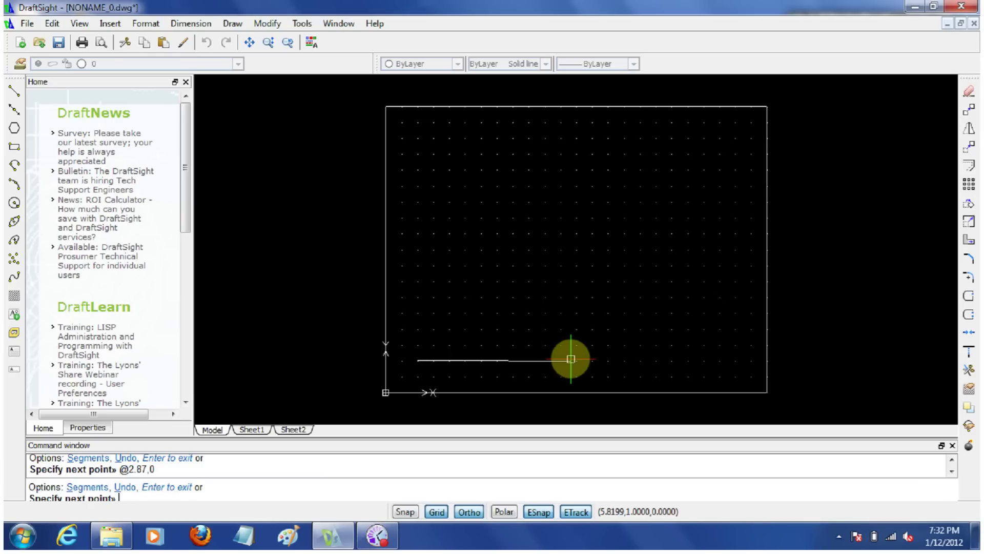
Continue the line with a sloped segment to the relative coordinate @.8800,1.
text(@)
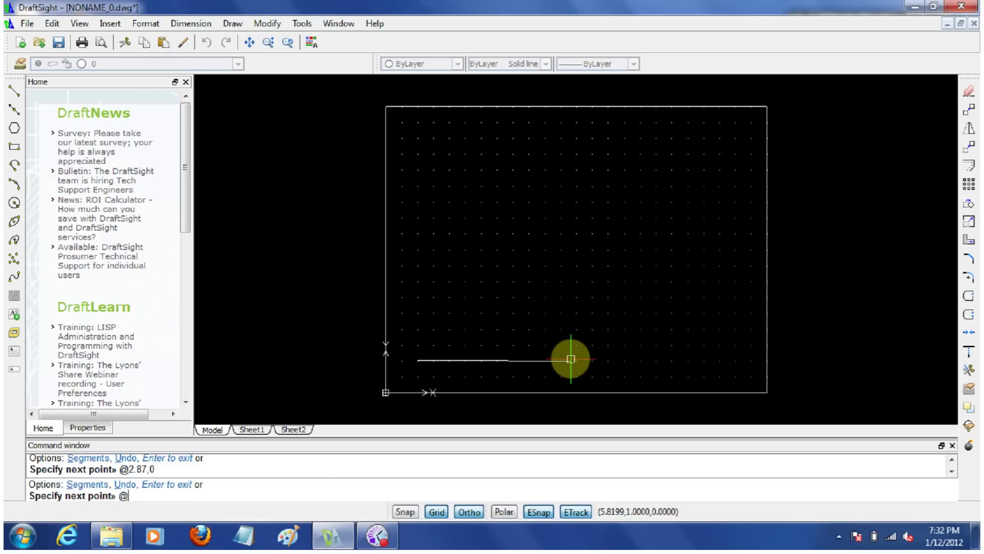
text(.88)
text(00,1)
key(Return)
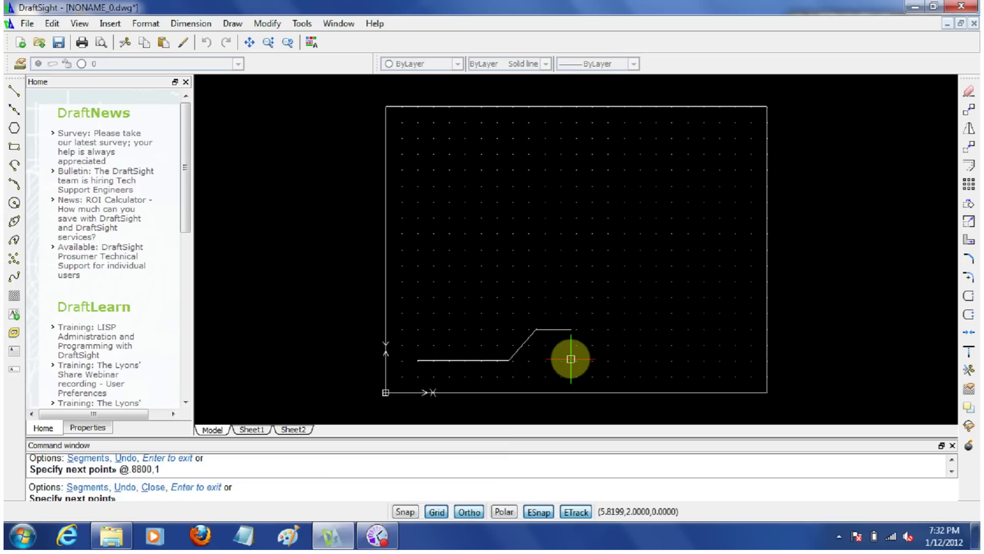
click(377, 538)
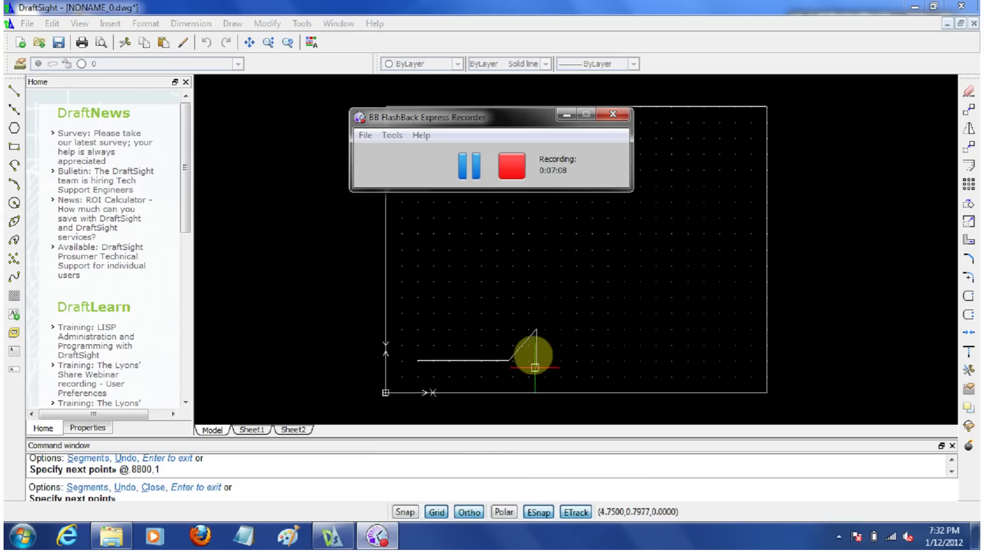
click(763, 66)
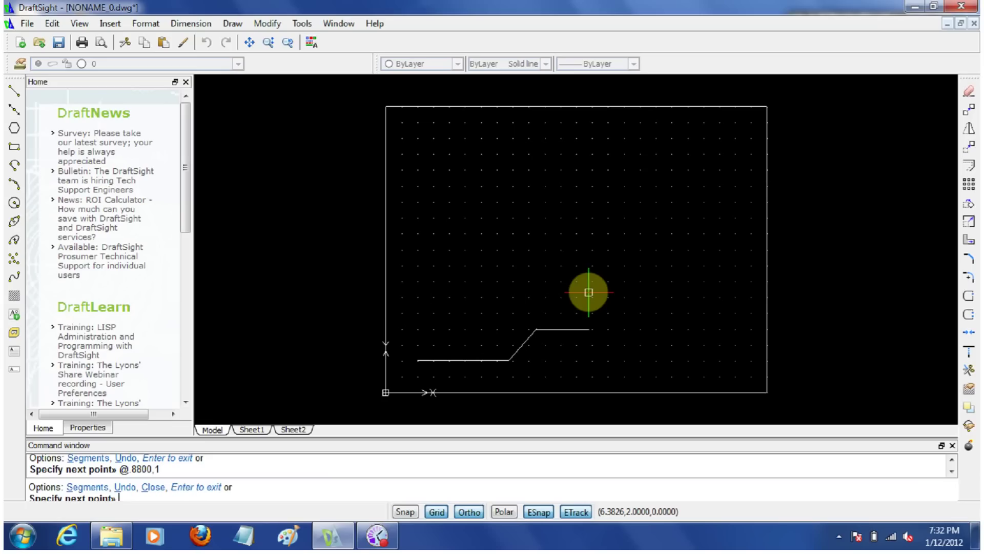
Continue the outline with segments to the relative coordinates @.75,.18 and @-3.25,1.57.
text(@)
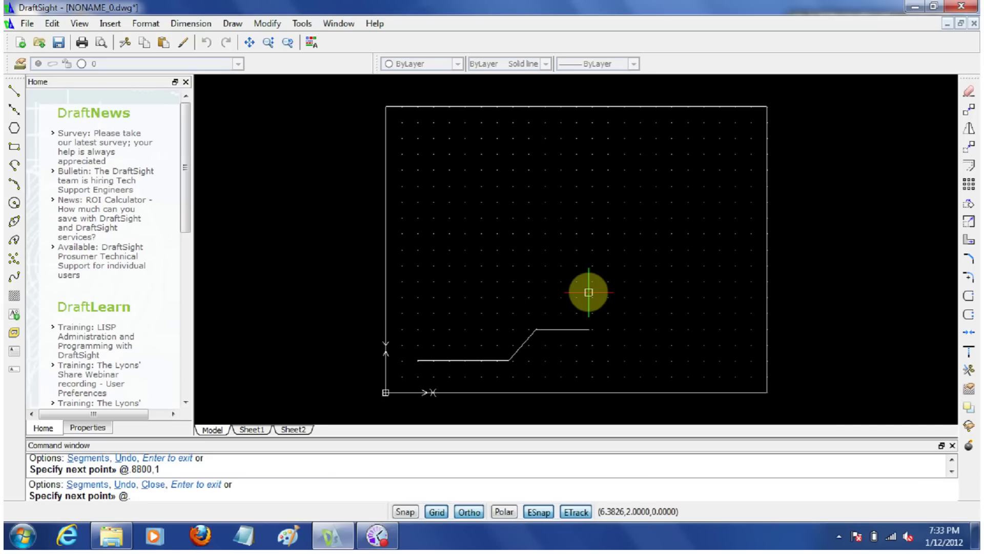
text(.75,.18)
key(Return)
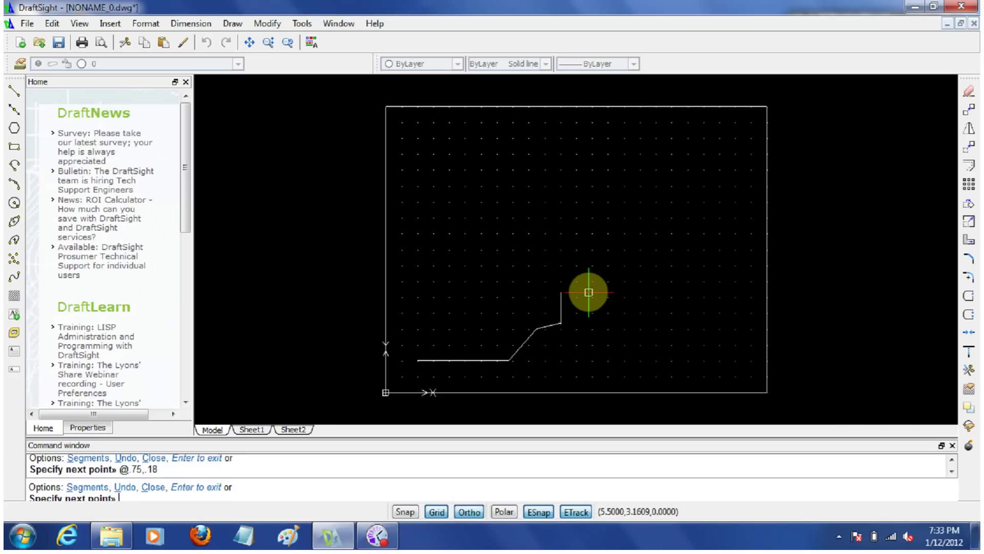
text(@)
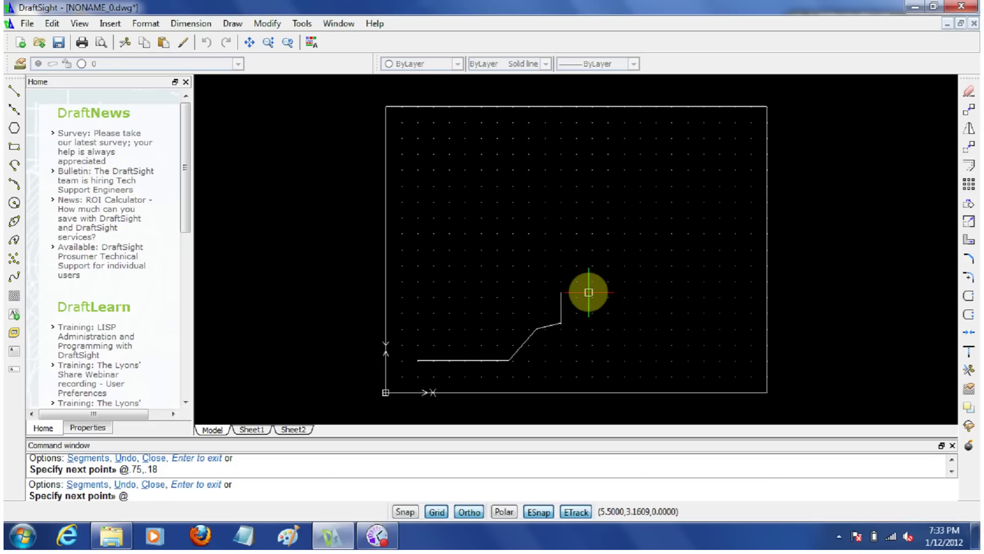
text(-3.25,1.57)
key(Return)
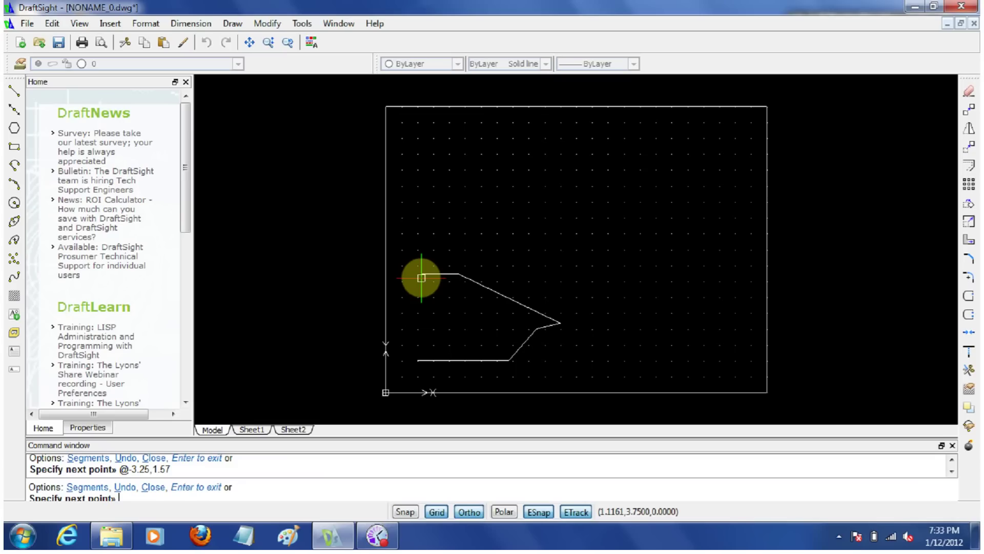
Add a downward-sloping segment from the outline's peak to the relative coordinate @-1.16,-1.63.
text(@)
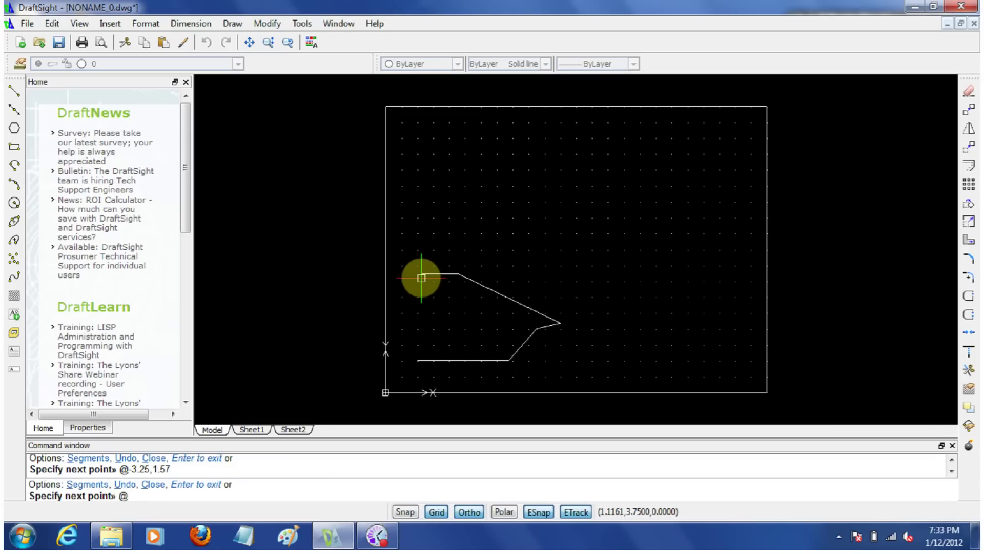
text(-1)
text(.16,-1.63)
key(Return)
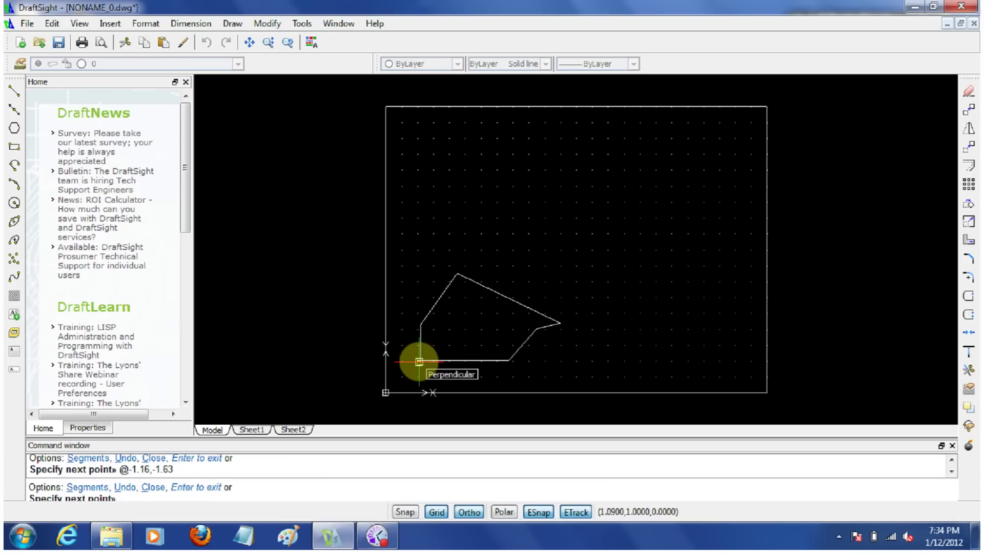
text(IUUUJ)
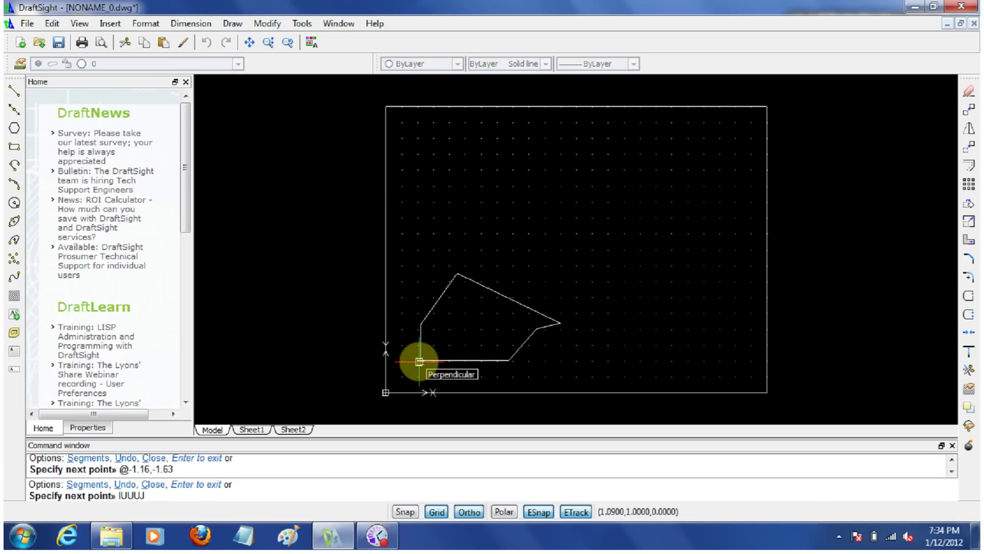
key(BackSpace)
key(BackSpace)
key(BackSpace)
key(BackSpace)
key(BackSpace)
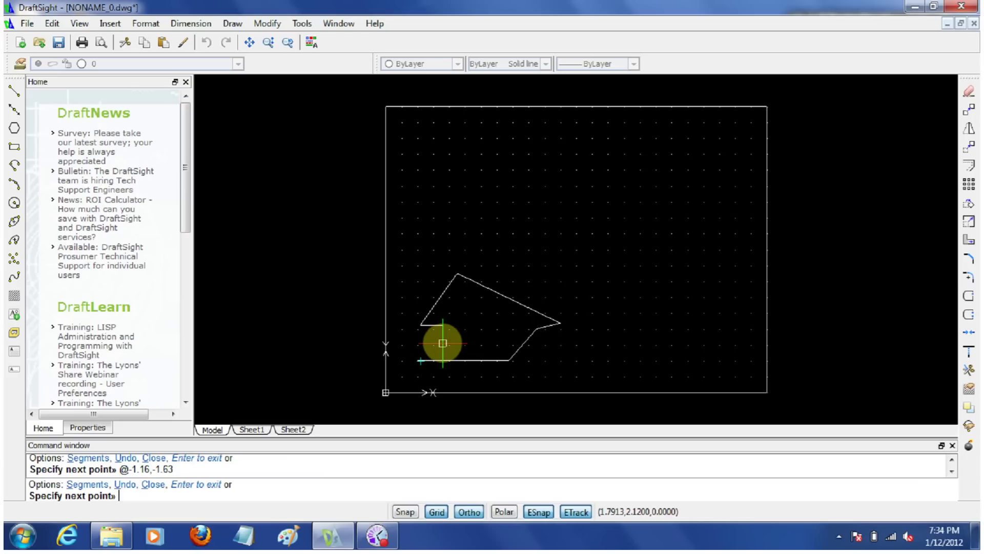
Finish the outline back to its start with segments to the relative coordinates @-.84,0 and @.75,-1.12.
text(@-.84,0)
key(Return)
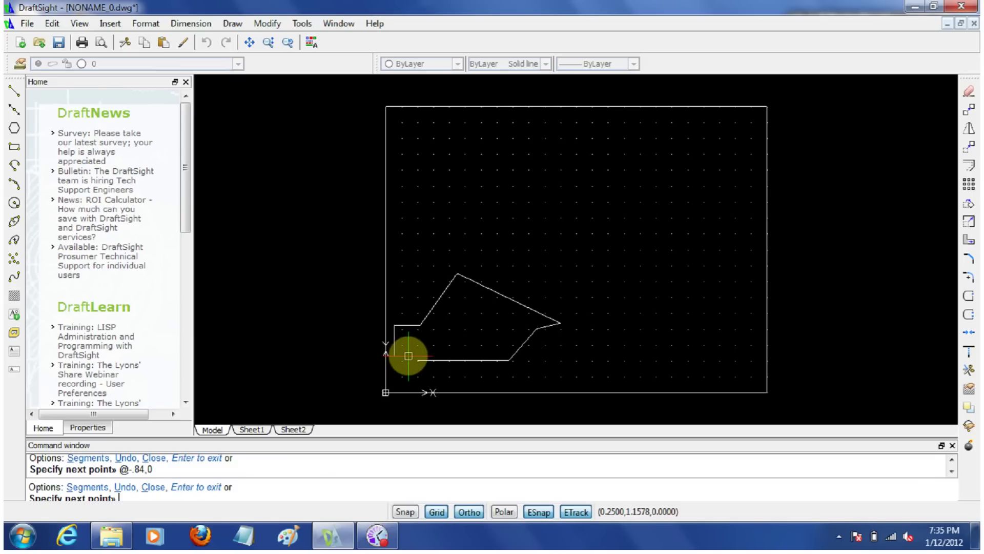
text(@)
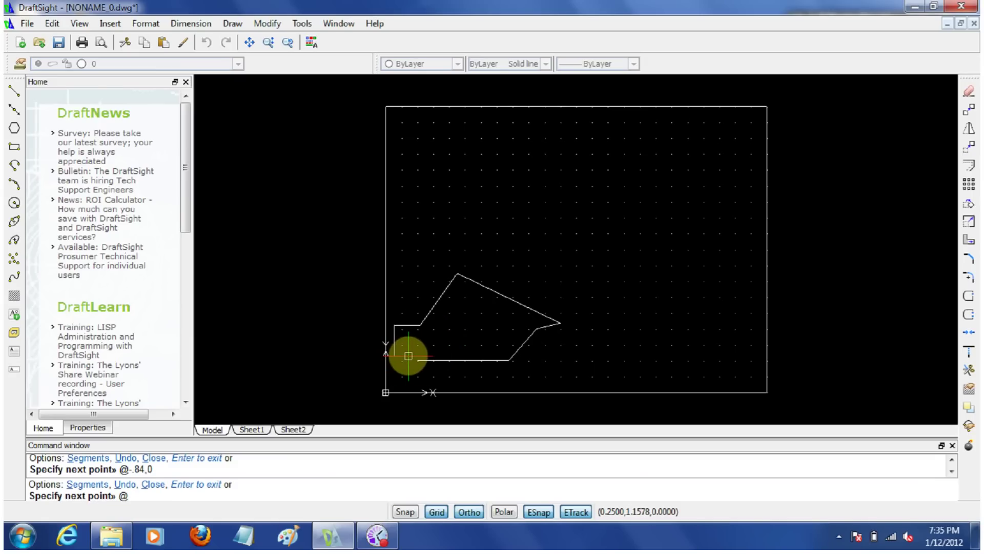
text(.75)
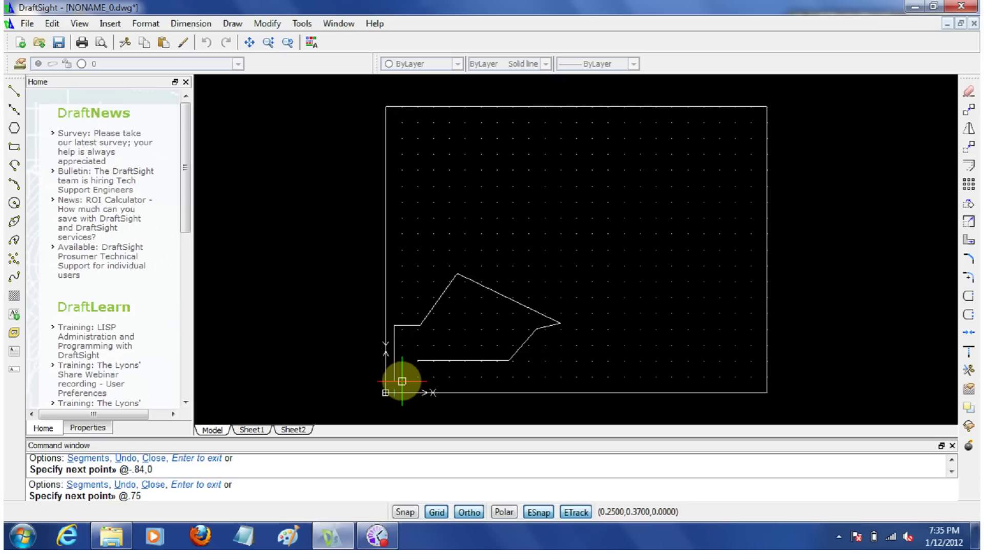
text(,-1.12)
key(Return)
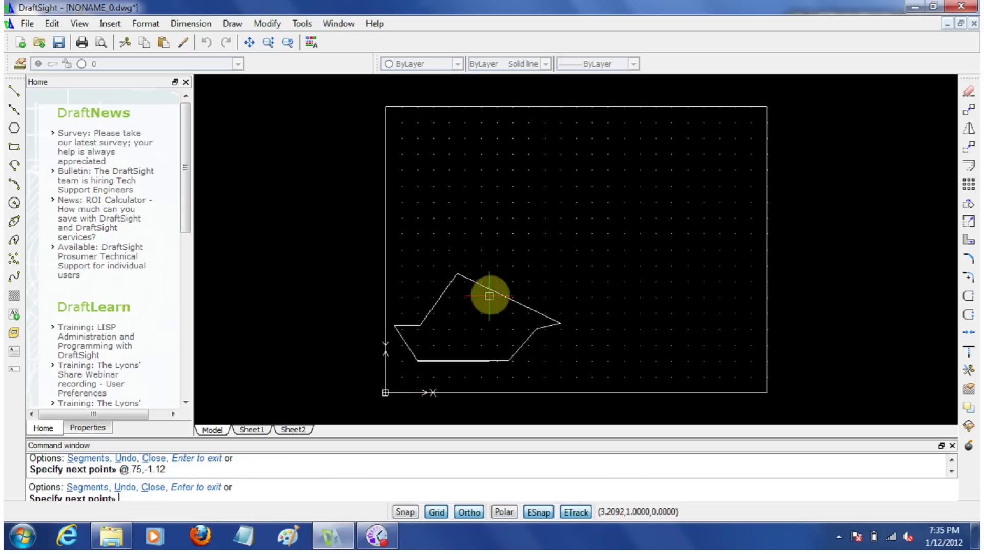
End the current line and start a new one with the Line command.
click(15, 90)
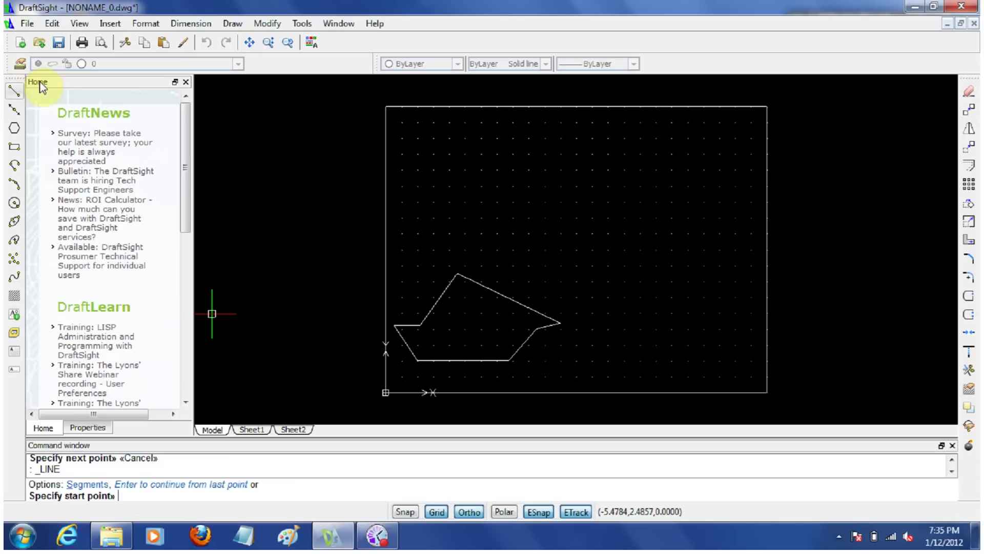